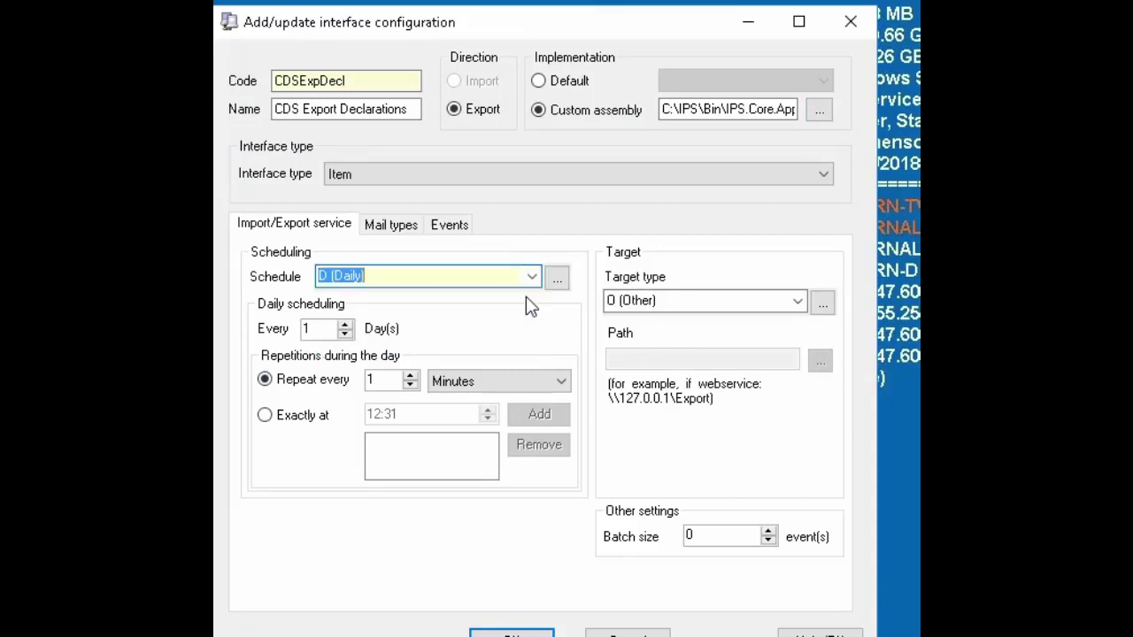
# Confirm the CDSExpDecl export interface with target type O (Other), store the interfaces list and exit Interfaces management
pyautogui.click(752, 301)
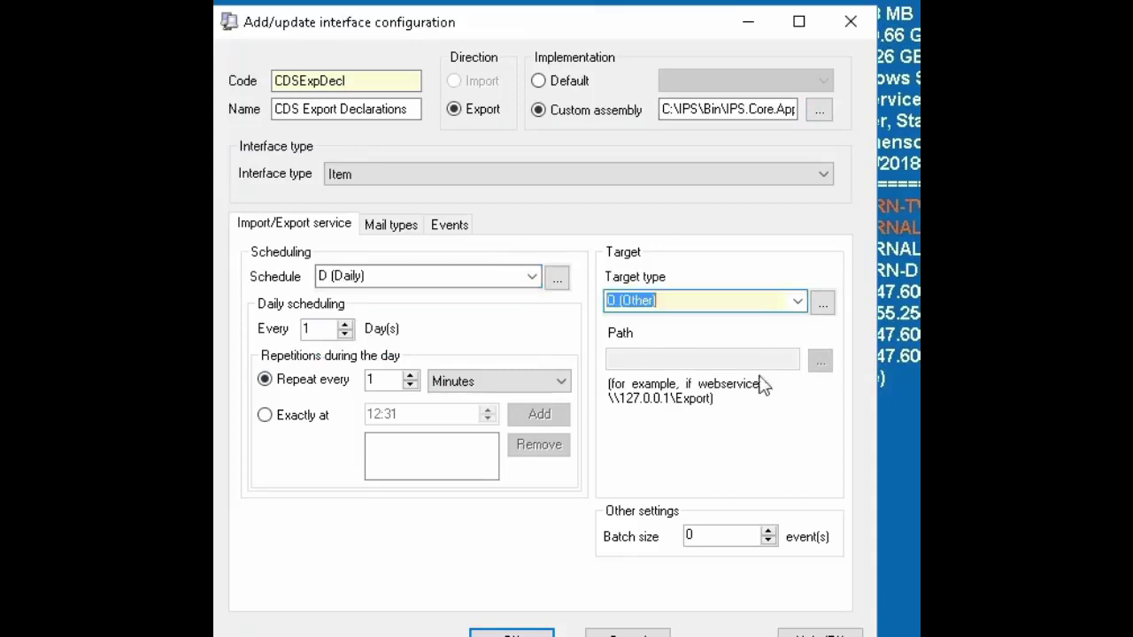
pyautogui.click(512, 633)
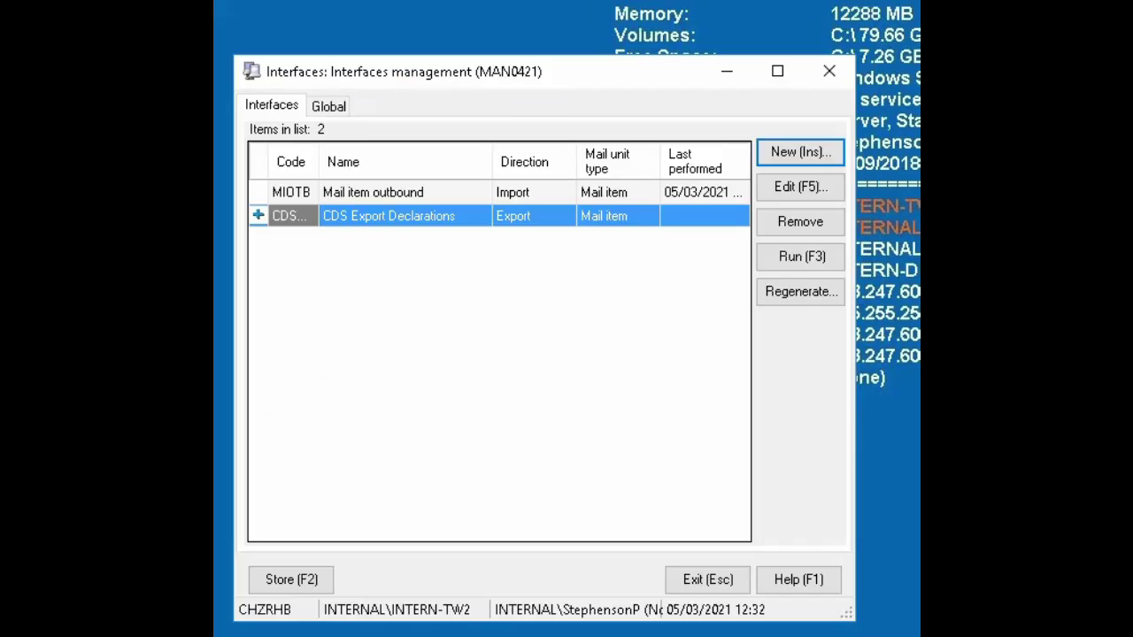
pyautogui.click(298, 576)
pyautogui.press('Return')
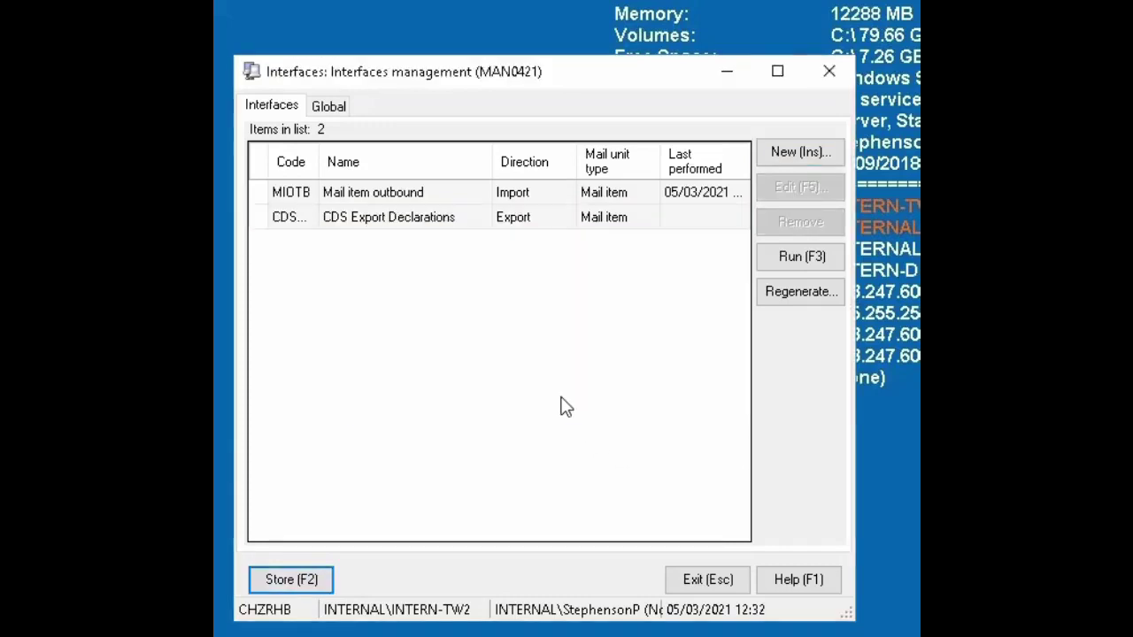
pyautogui.click(712, 578)
# Open National parameters and review the value of the CDS url for interfaces among the other settings
pyautogui.scroll(10, 727, 453)
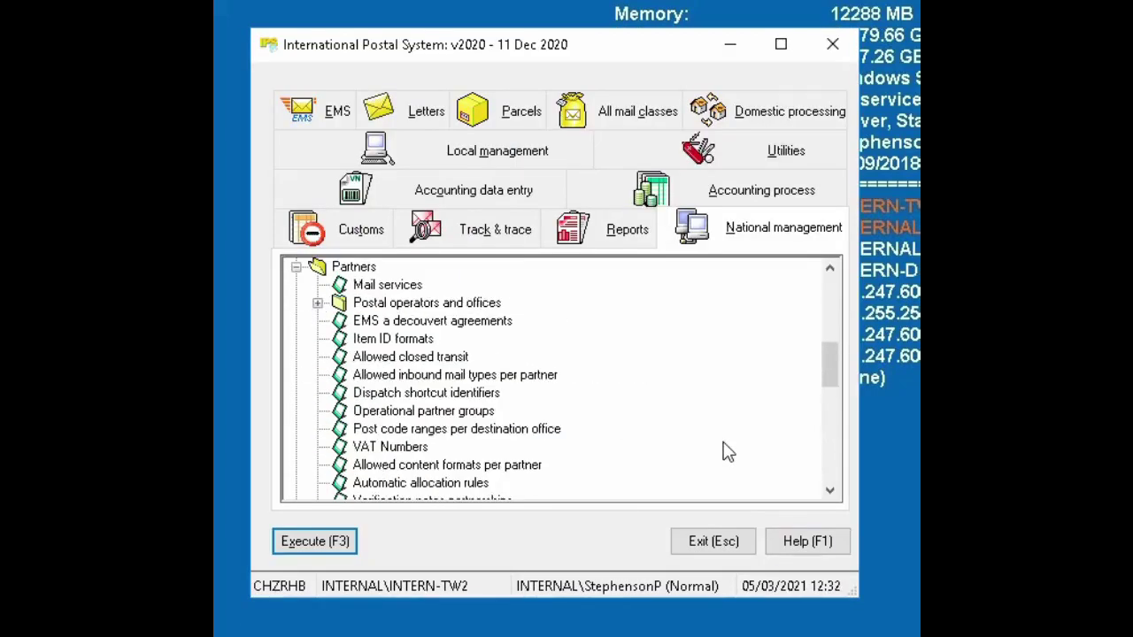
pyautogui.scroll(1, 728, 453)
pyautogui.doubleClick(392, 298)
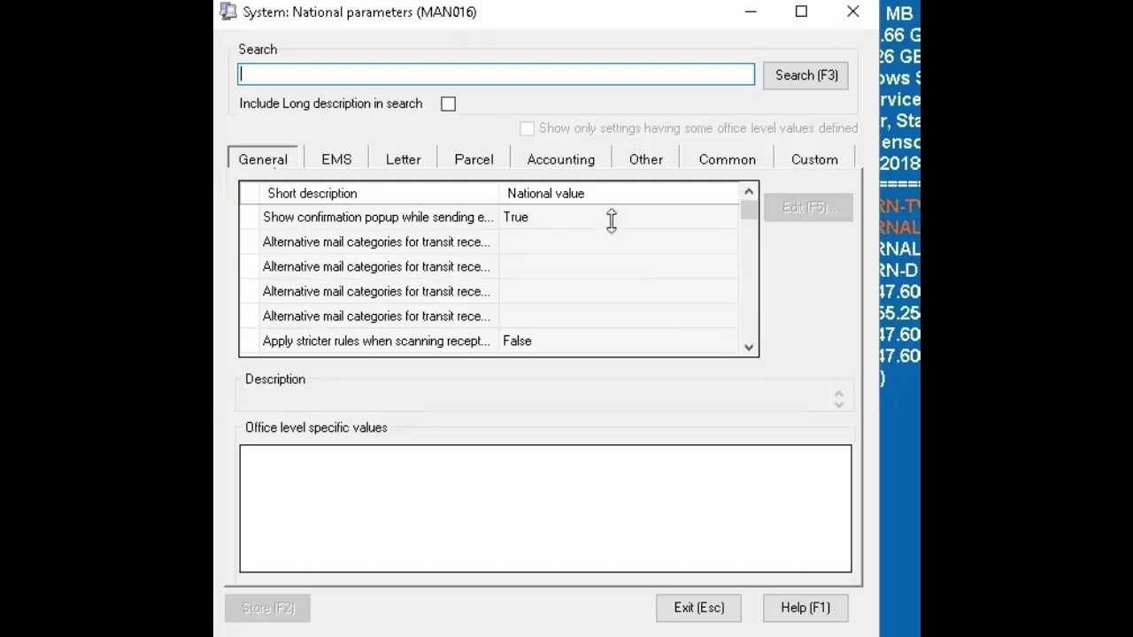
pyautogui.click(658, 167)
pyautogui.scroll(-1, 699, 301)
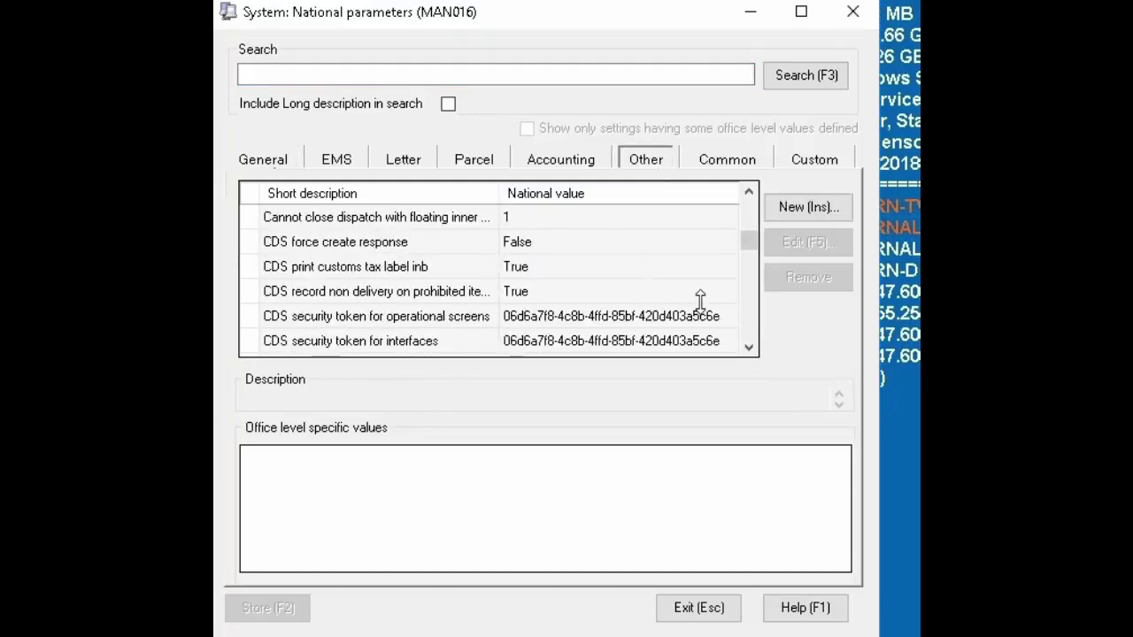
pyautogui.scroll(-1, 700, 301)
pyautogui.doubleClick(691, 318)
pyautogui.click(782, 268)
pyautogui.moveTo(781, 267); pyautogui.dragTo(376, 263)
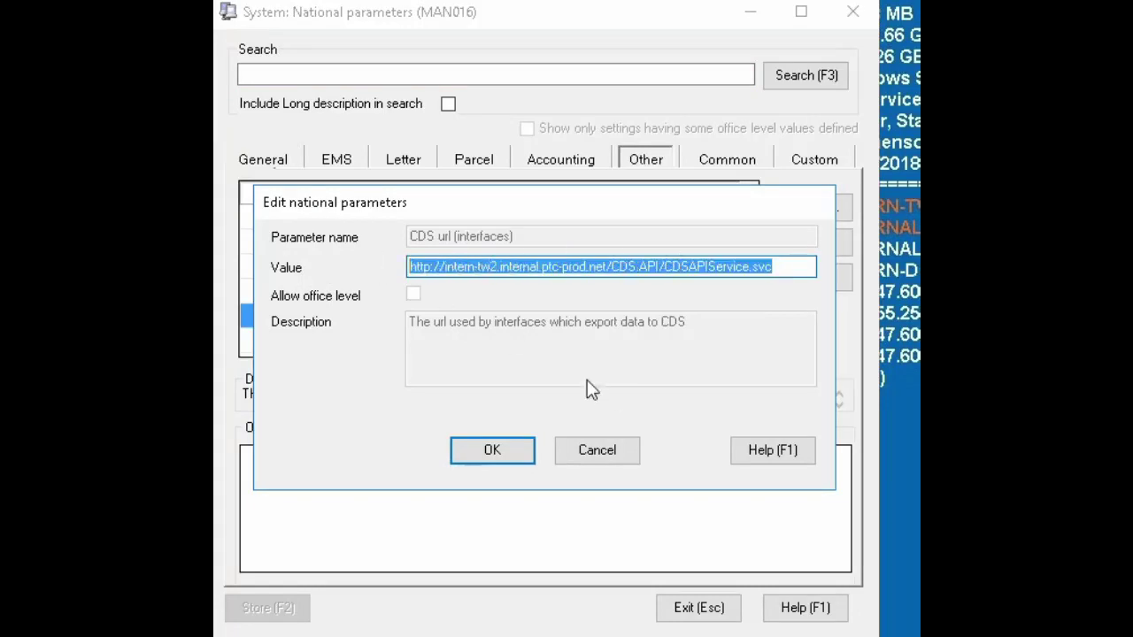
pyautogui.click(506, 459)
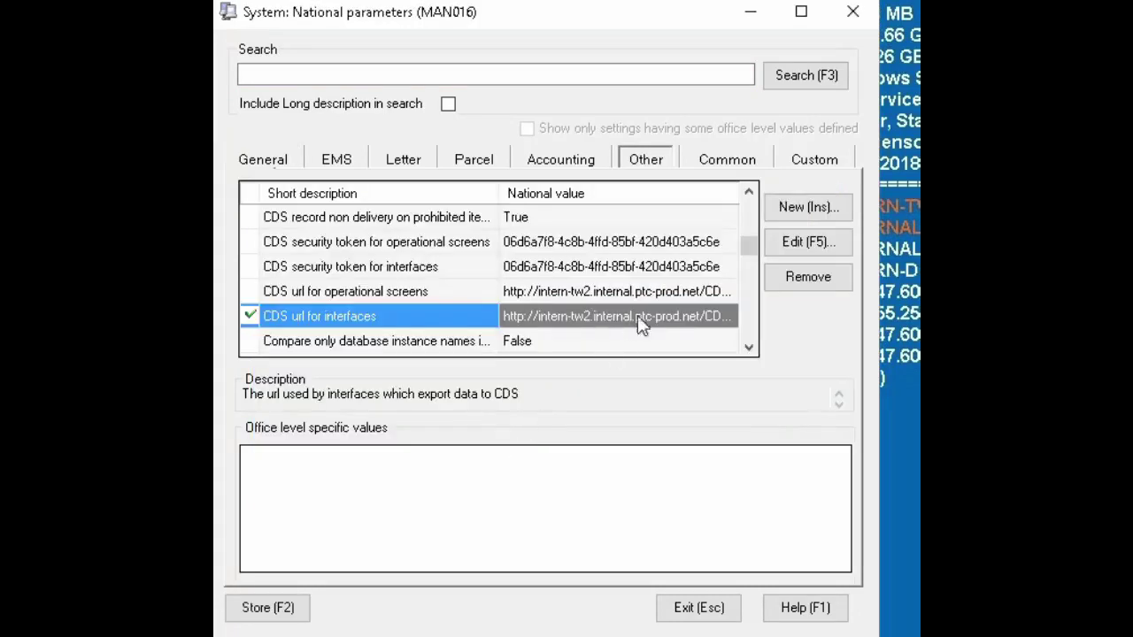
# Compare the CDS security token for interfaces with the security token in the CDS organization preferences
pyautogui.doubleClick(655, 269)
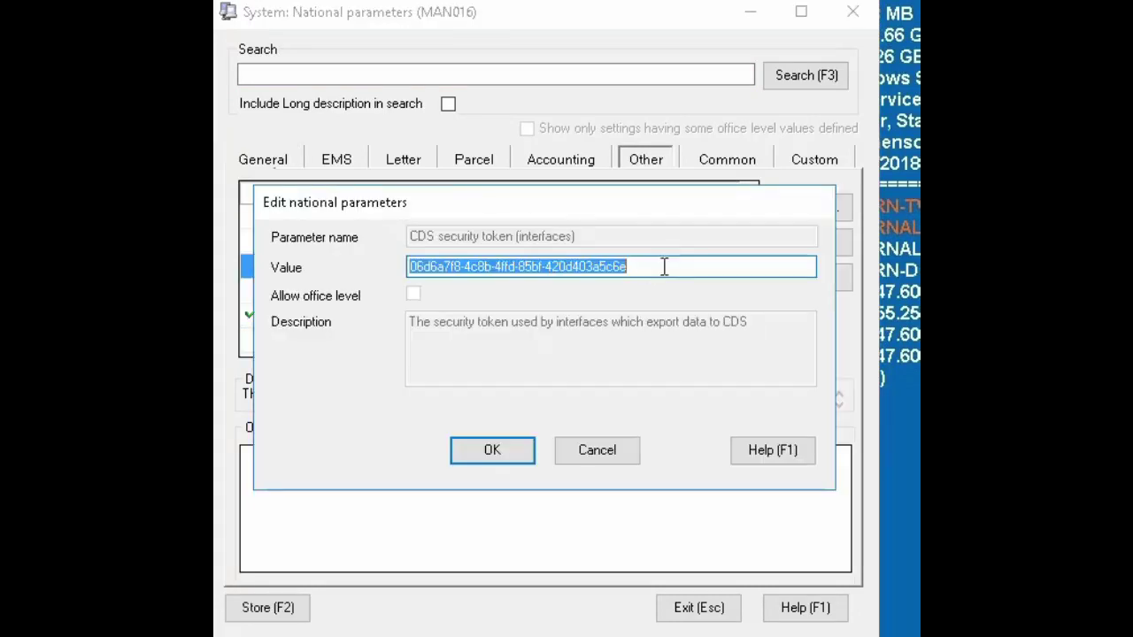
pyautogui.click(514, 452)
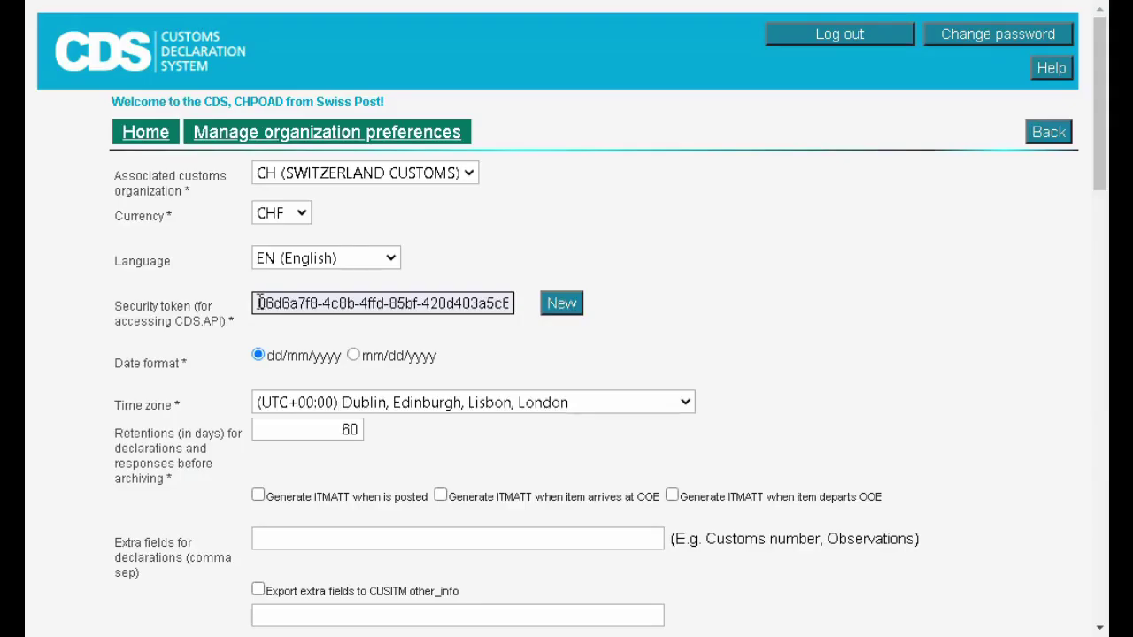
pyautogui.moveTo(258, 300); pyautogui.dragTo(524, 310)
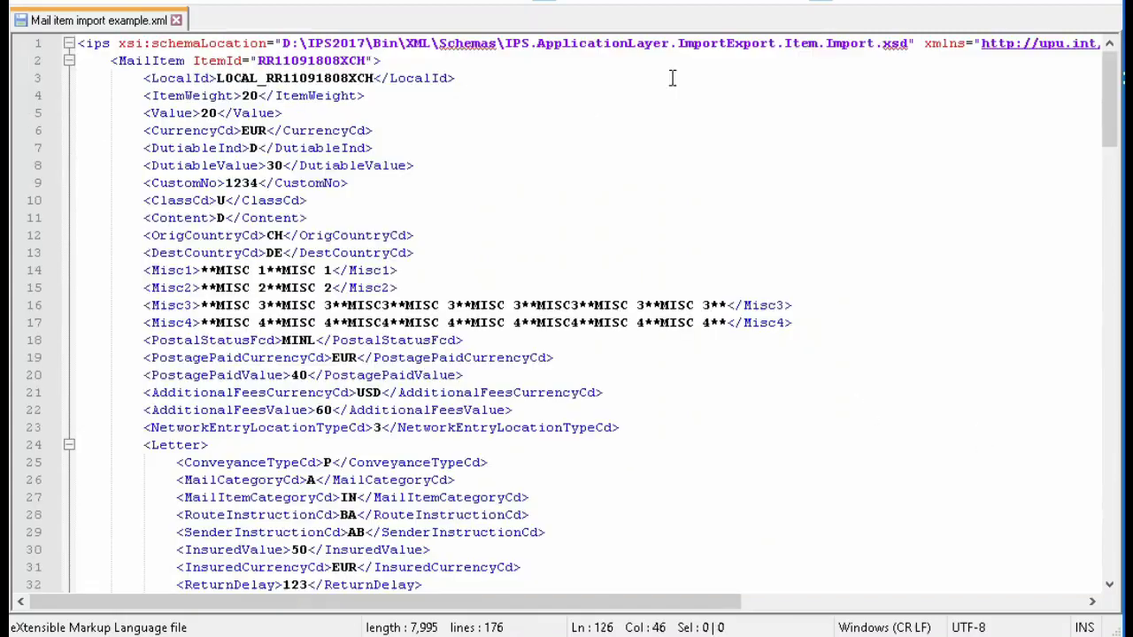
# Examine the CustomsTaxInformation section and its content pieces in Mail item import example.xml
pyautogui.click(822, 103)
pyautogui.scroll(-20, 867, 109)
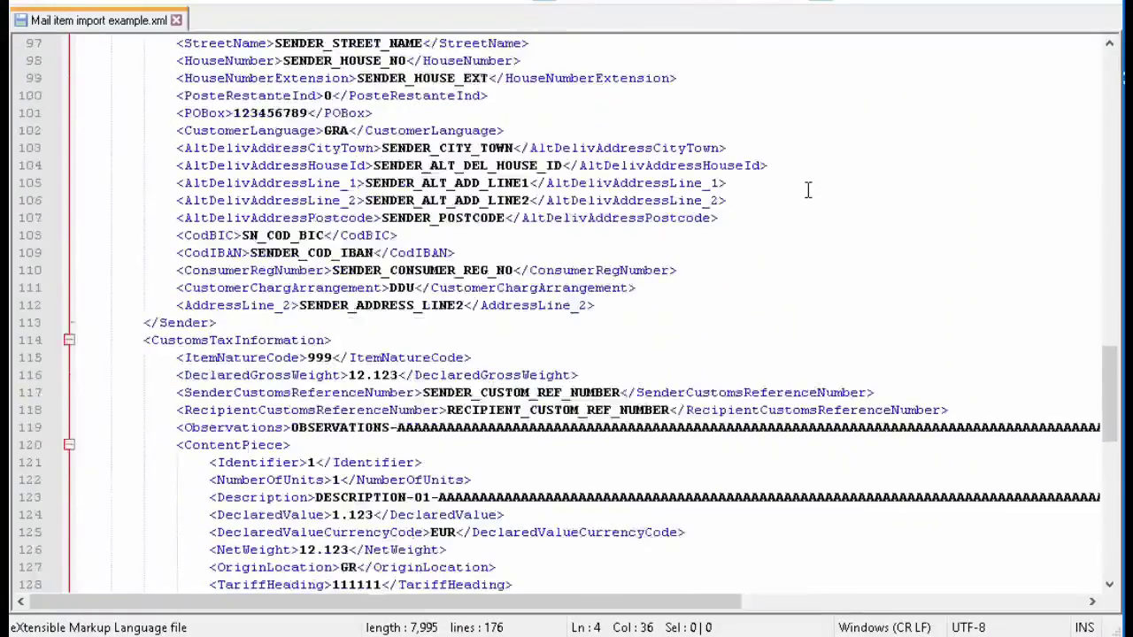
pyautogui.scroll(-4, 807, 190)
pyautogui.moveTo(144, 130); pyautogui.dragTo(932, 581)
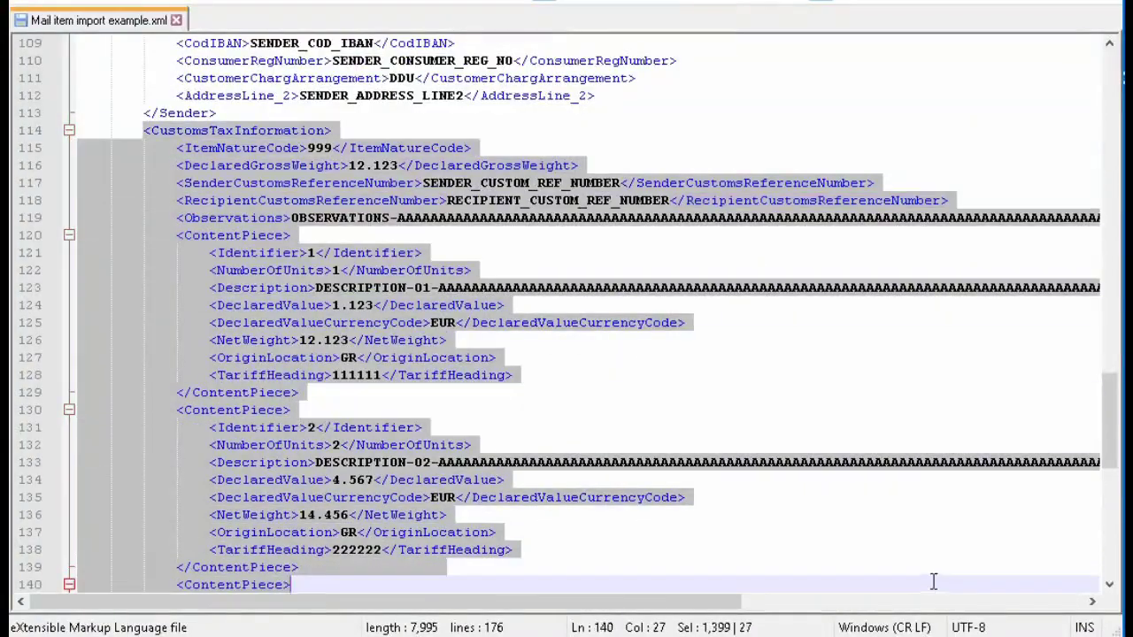
# In International Postal System, open Interfaces management, review the Mail item outbound import settings, and run that interface
pyautogui.hotkey('alt', 'Tab')
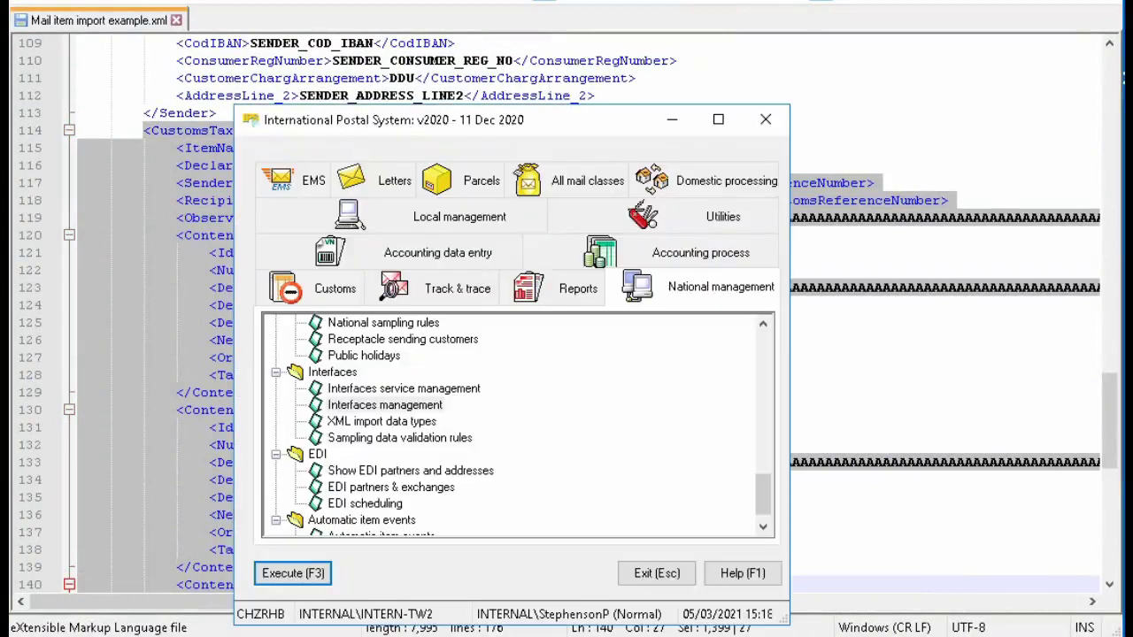
pyautogui.doubleClick(414, 410)
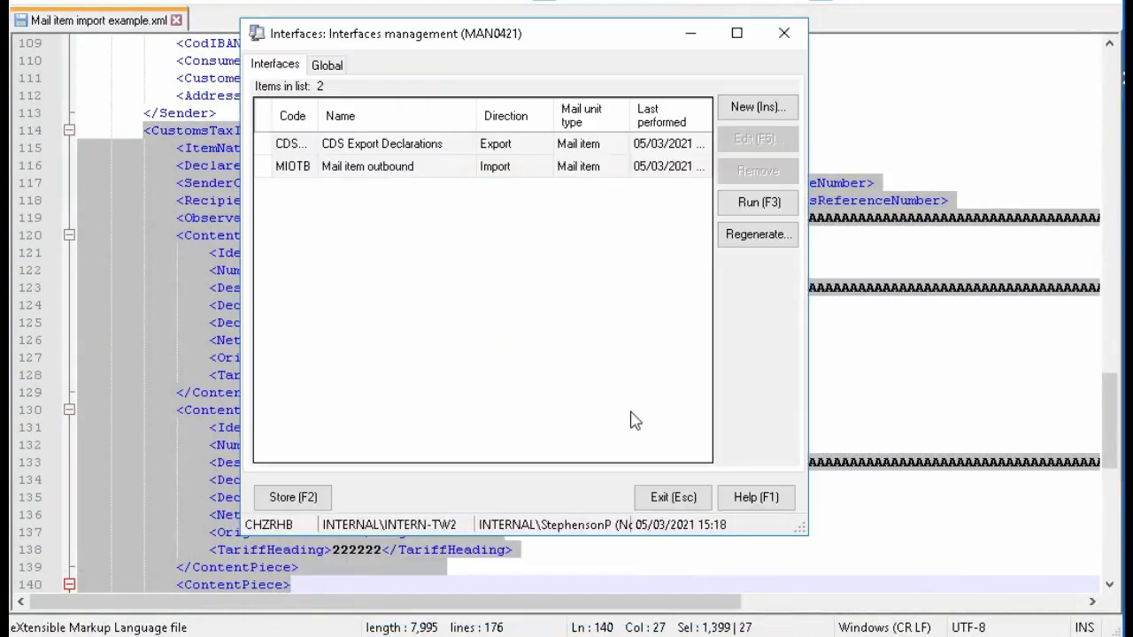
pyautogui.doubleClick(401, 168)
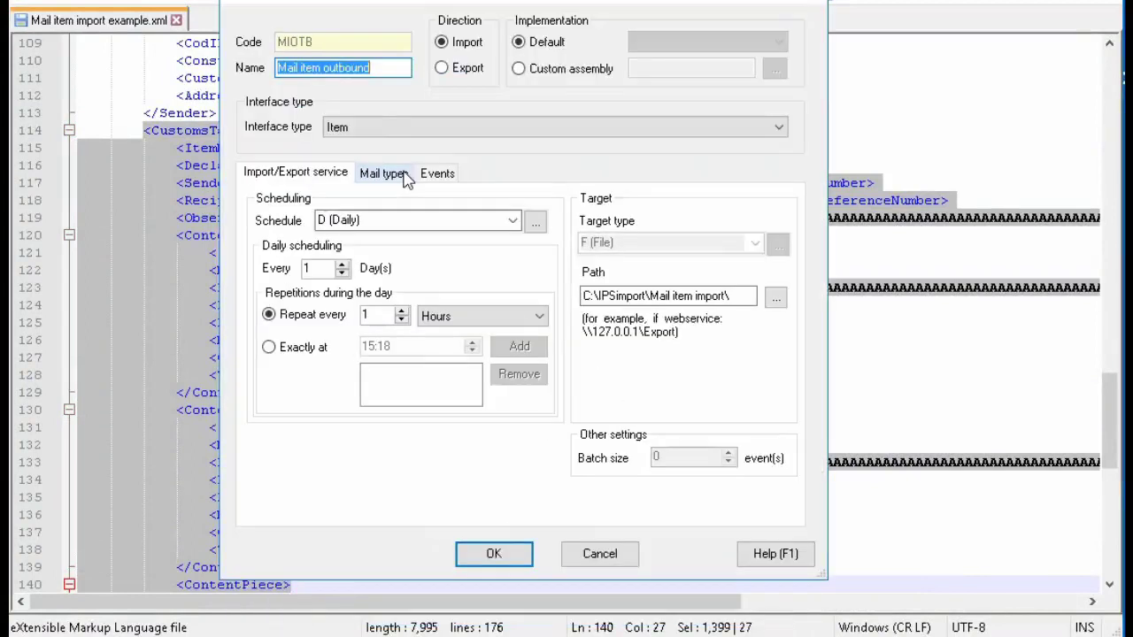
pyautogui.click(501, 553)
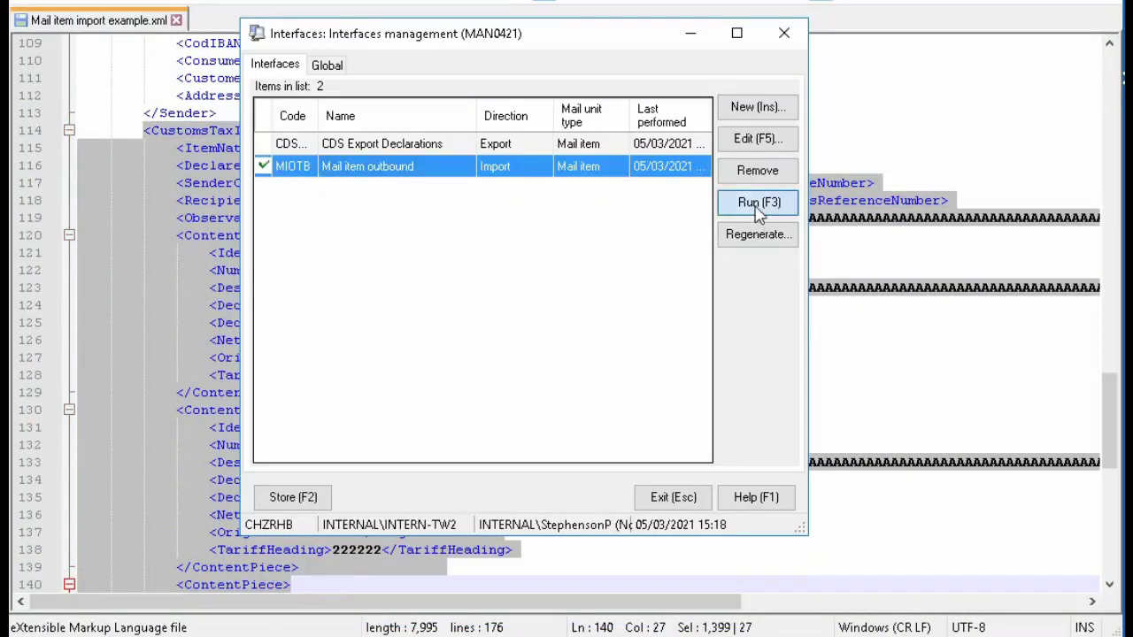
pyautogui.click(759, 202)
pyautogui.click(523, 329)
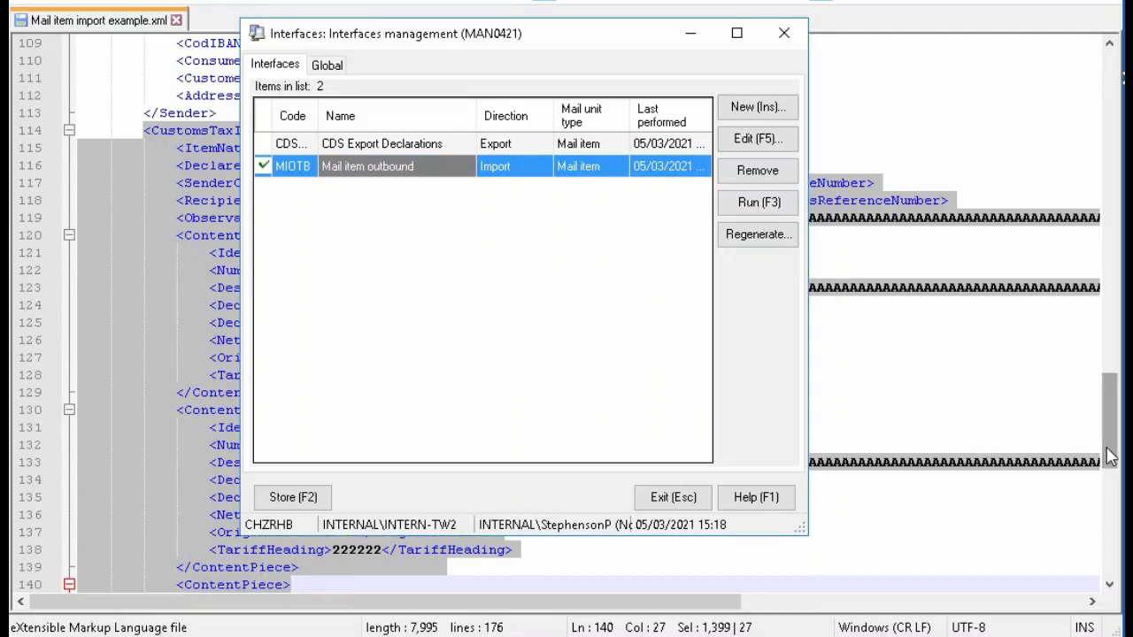
# Switch to Mail item import example.xml and copy the MailItem's ItemId value RR11091808XCH
pyautogui.click(1074, 458)
pyautogui.moveTo(1108, 424); pyautogui.dragTo(1109, 89)
pyautogui.moveTo(258, 61); pyautogui.dragTo(365, 61)
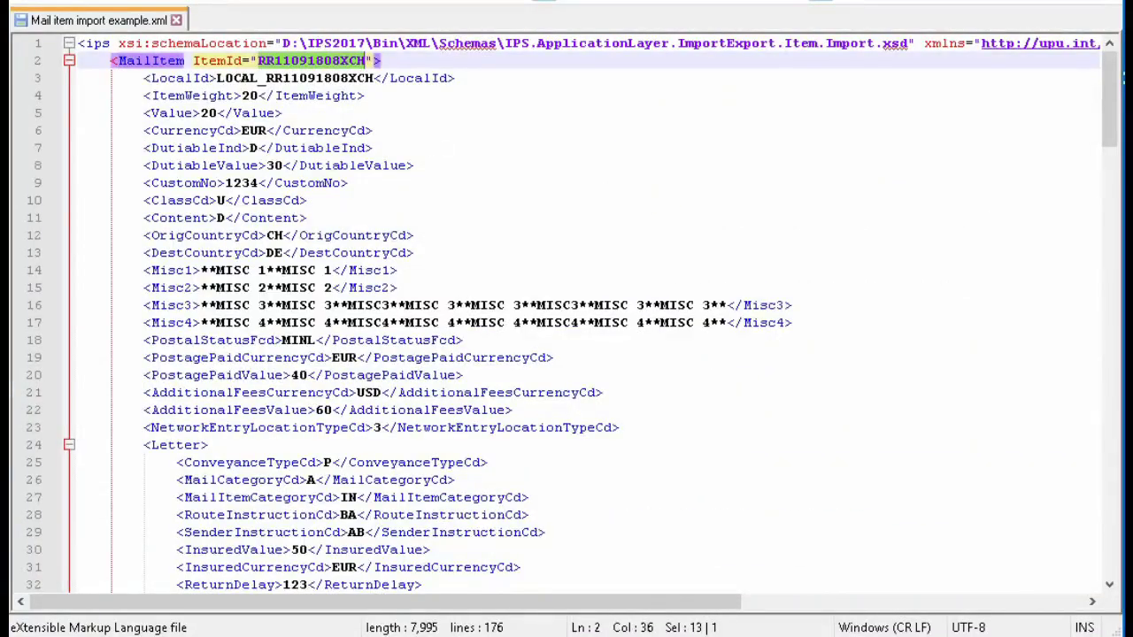
pyautogui.hotkey('alt', 'Tab')
pyautogui.click(450, 275)
pyautogui.doubleClick(396, 340)
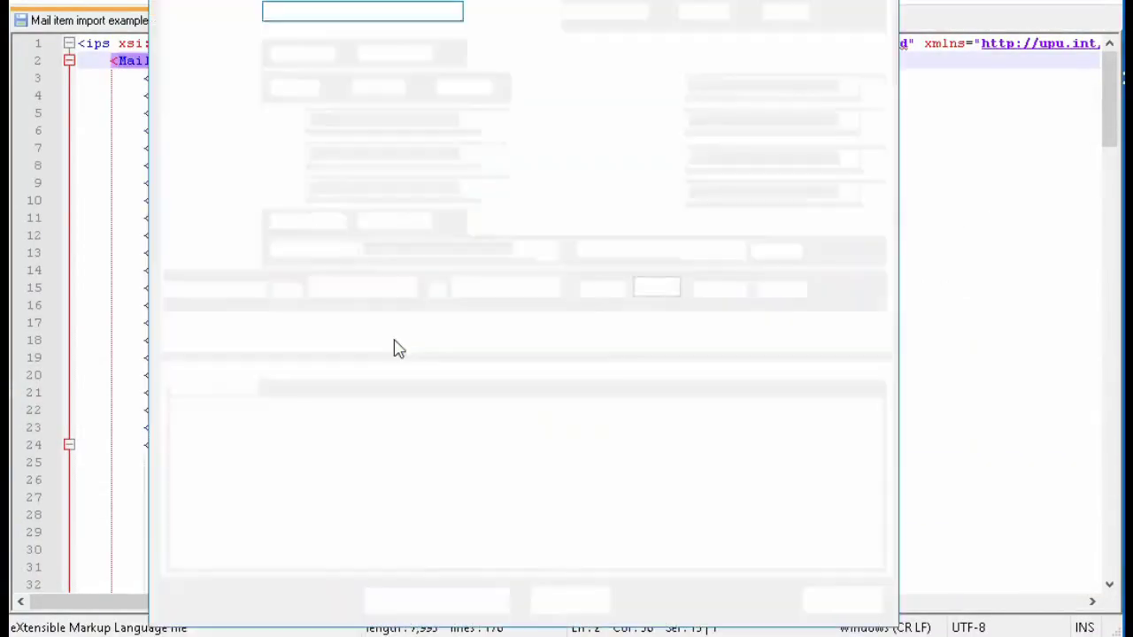
pyautogui.write('RR11091808XCH')
pyautogui.click(847, 334)
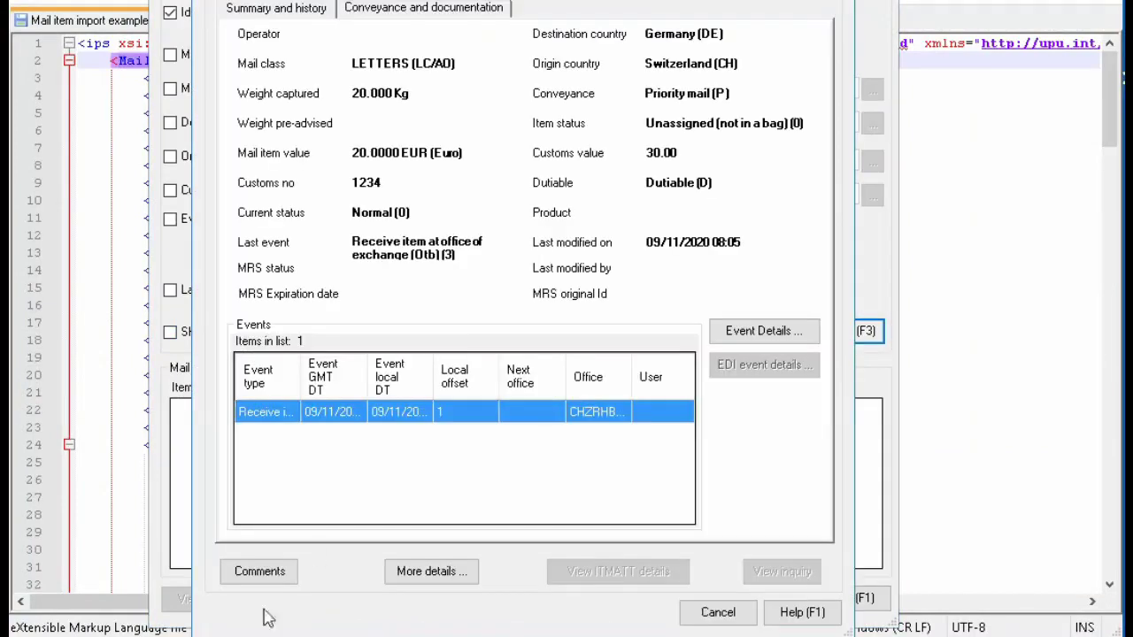
pyautogui.click(719, 612)
pyautogui.click(759, 599)
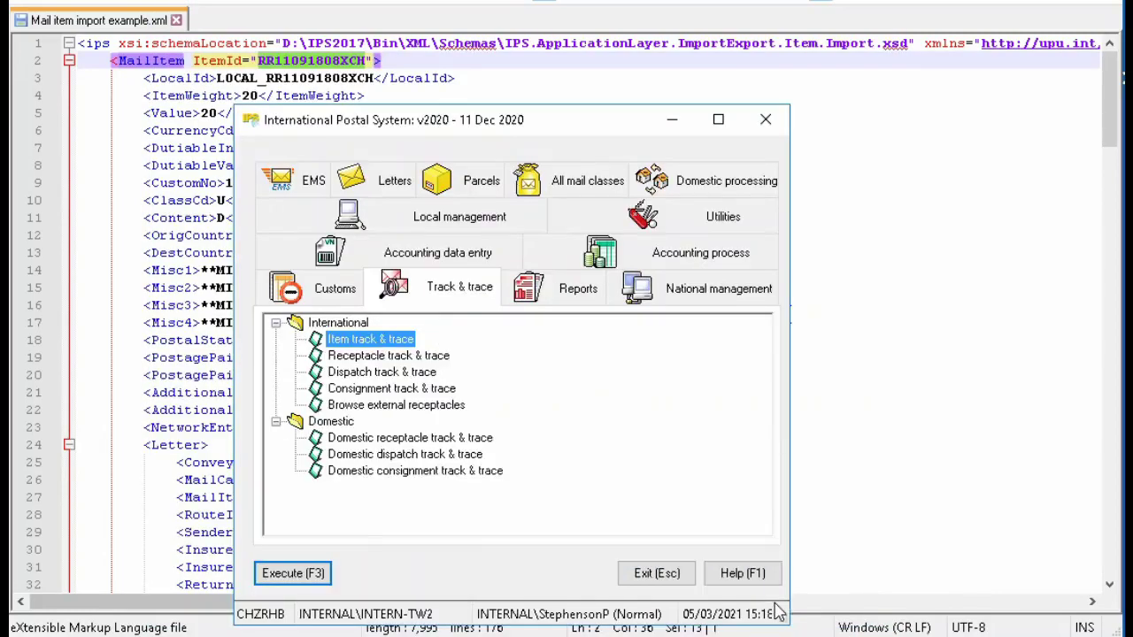
# Open Interfaces management and run the CDS Export Declarations interface
pyautogui.click(722, 301)
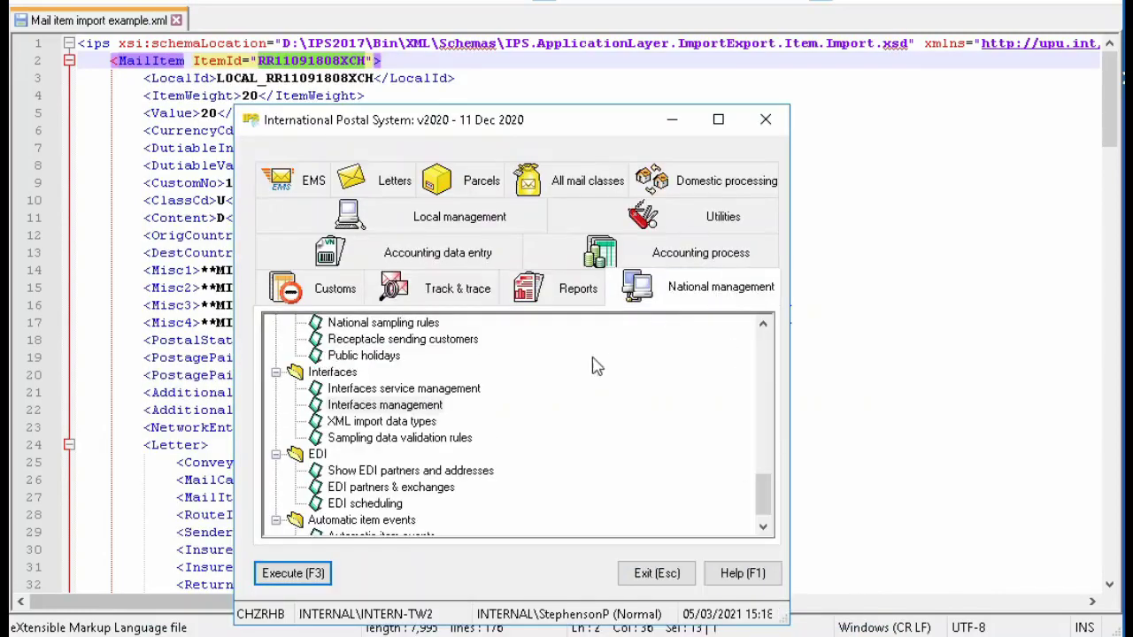
pyautogui.doubleClick(433, 411)
pyautogui.click(439, 149)
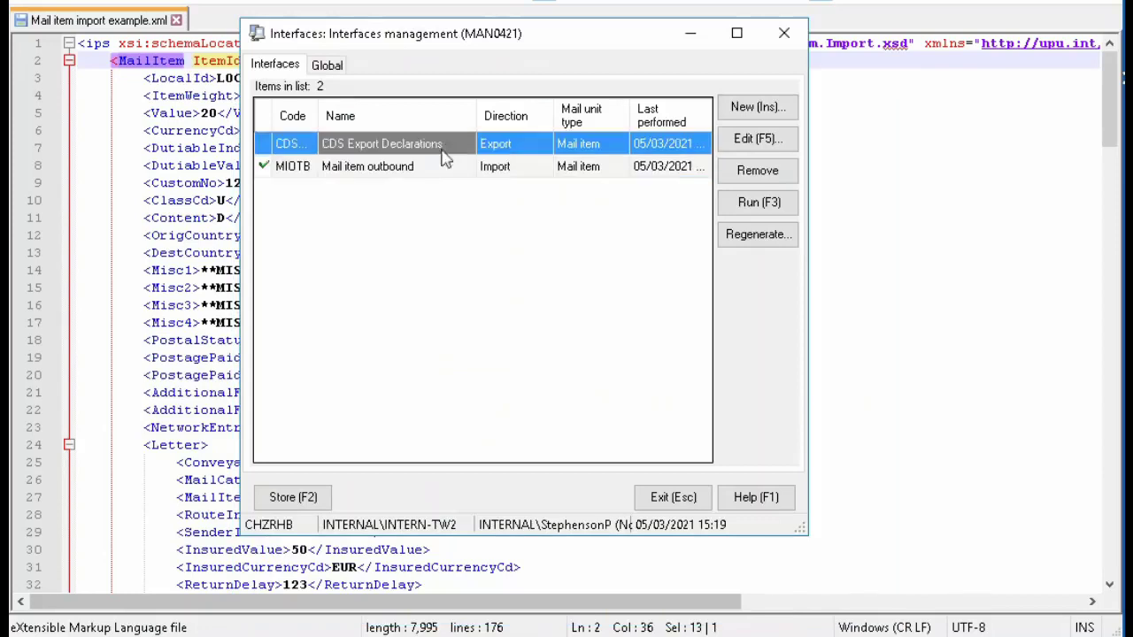
pyautogui.click(759, 203)
pyautogui.click(529, 331)
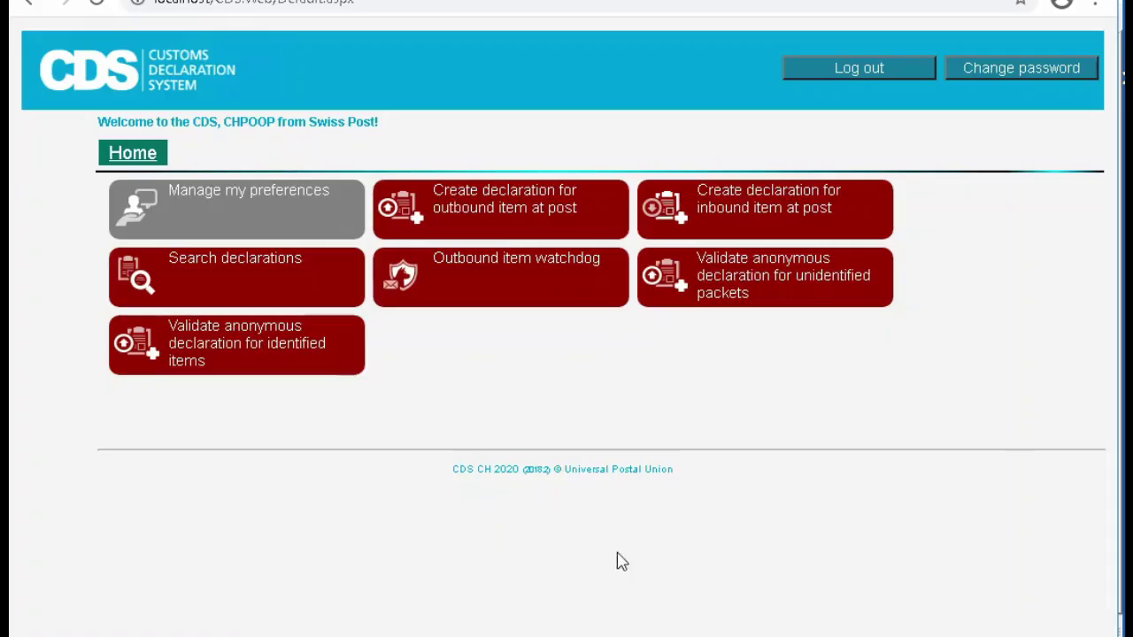
# In CDS, search outbound declarations for ID RR11091808XCH, including those with a customs response, and view the matching declaration
pyautogui.click(285, 270)
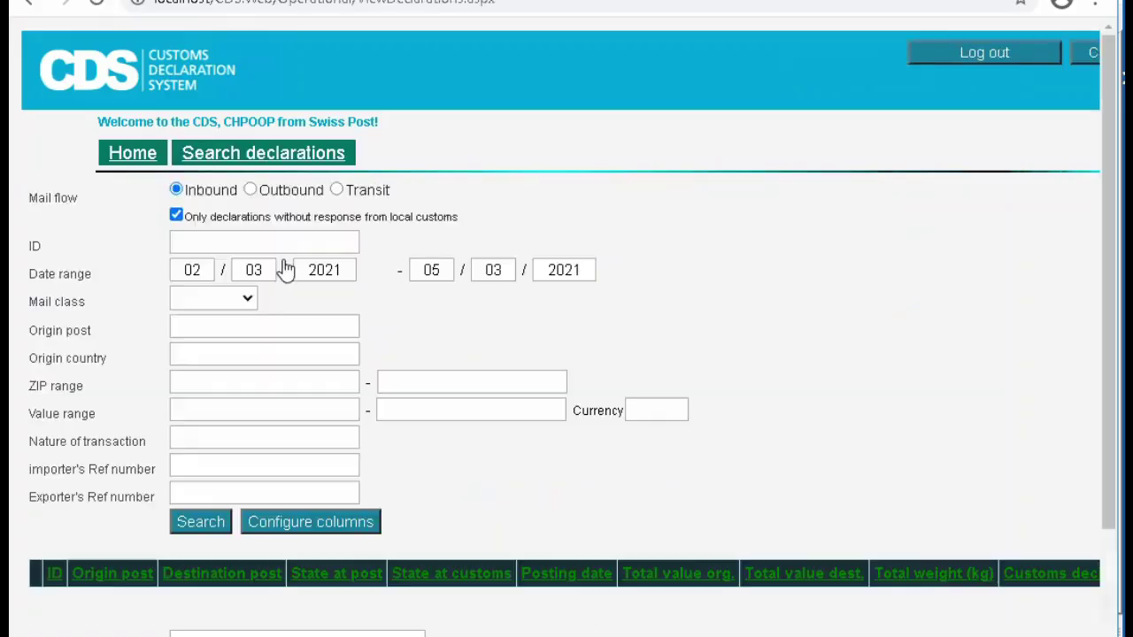
pyautogui.click(252, 190)
pyautogui.click(177, 215)
pyautogui.click(207, 239)
pyautogui.click(221, 281)
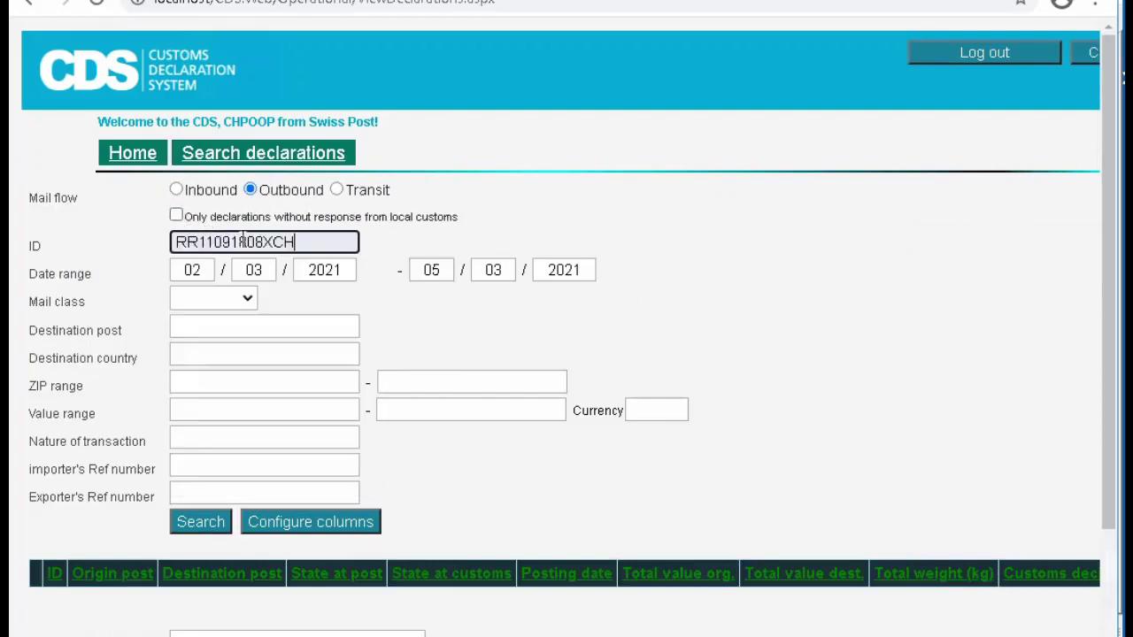
pyautogui.click(191, 523)
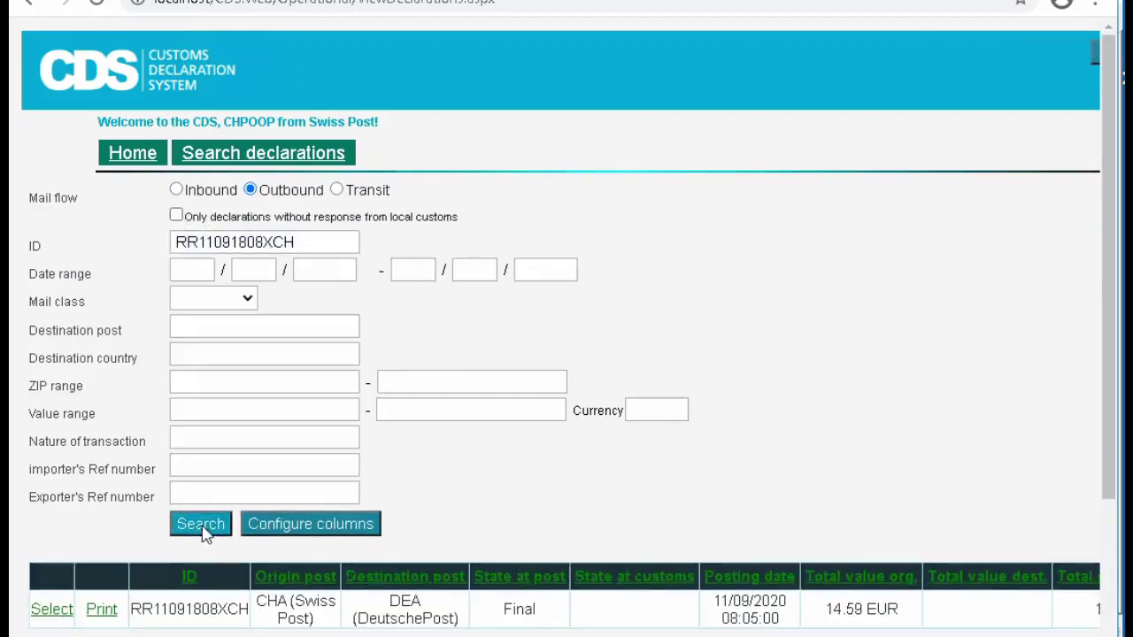
pyautogui.click(52, 607)
pyautogui.scroll(-15, 536, 281)
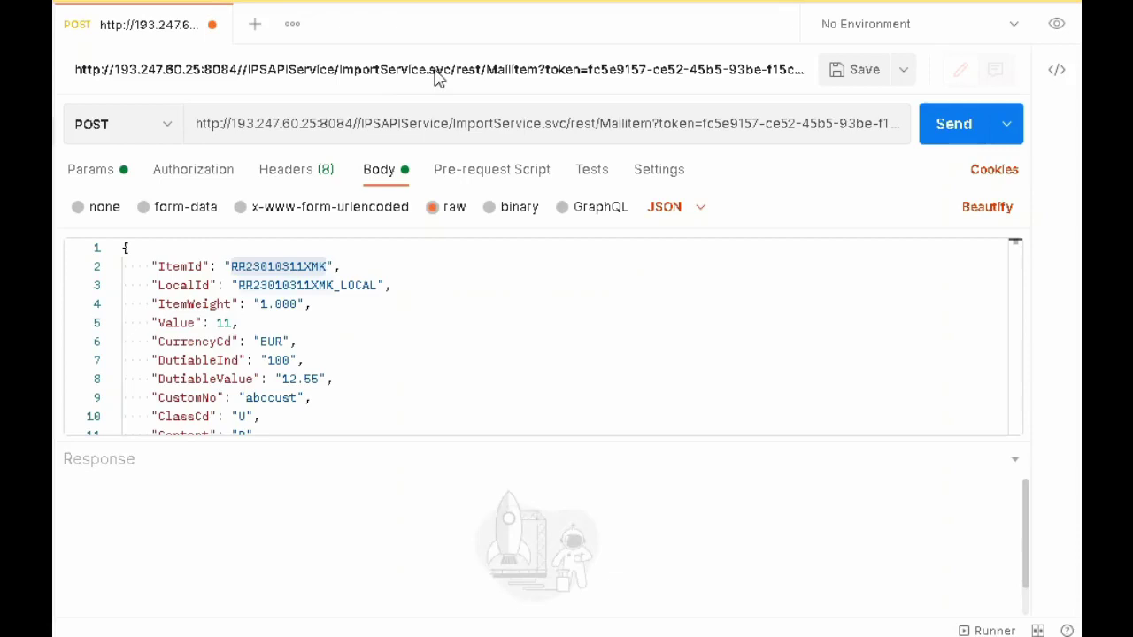
# In Postman, examine the Mailitem import request's token parameter and its JSON body down to the CustomsTaxInformation block
pyautogui.click(259, 120)
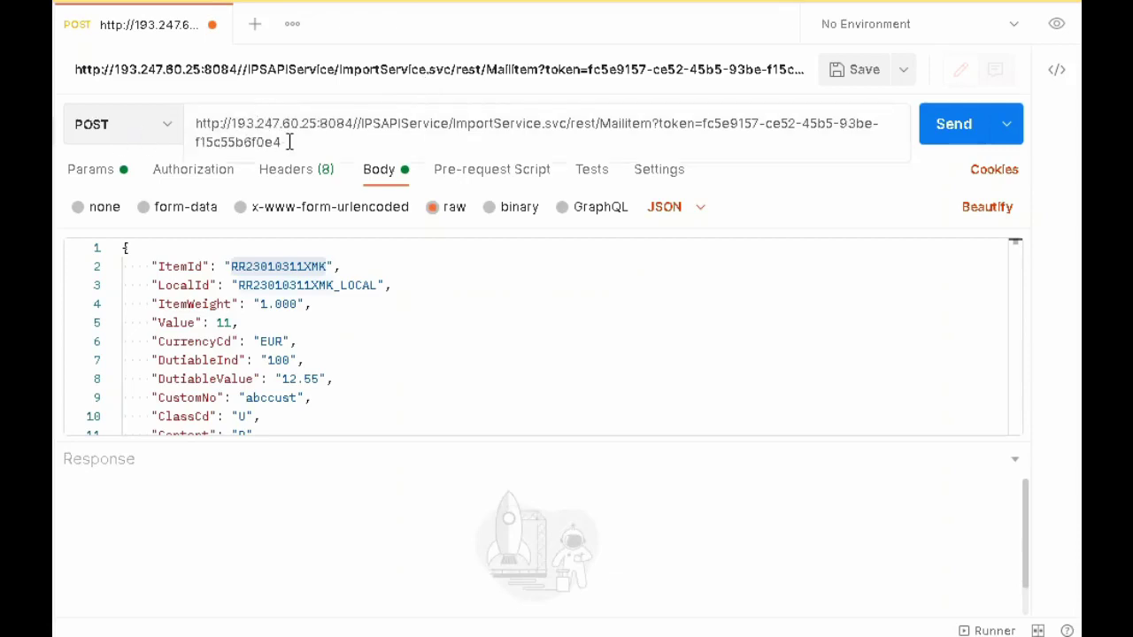
pyautogui.moveTo(289, 143); pyautogui.dragTo(698, 128)
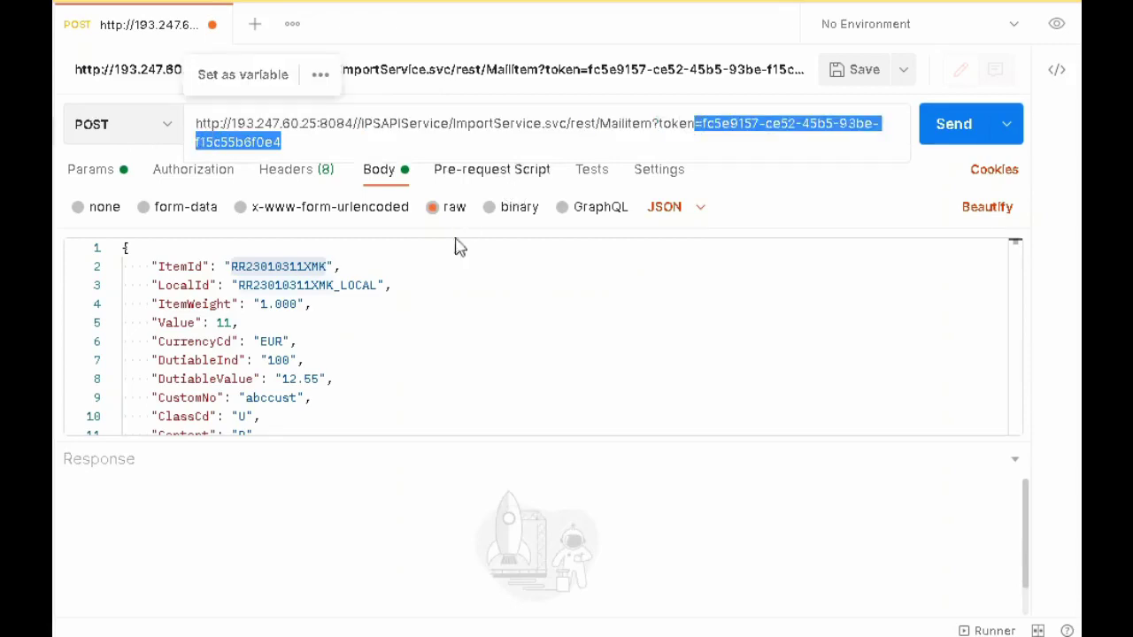
pyautogui.click(446, 299)
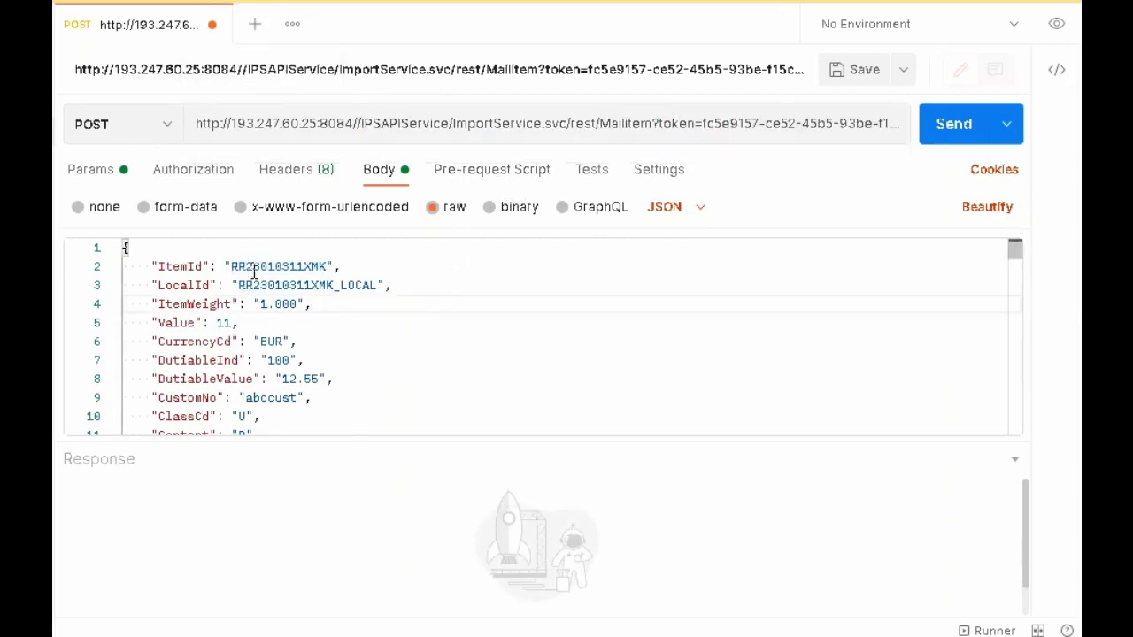
pyautogui.scroll(-2, 357, 281)
pyautogui.scroll(-20, 358, 280)
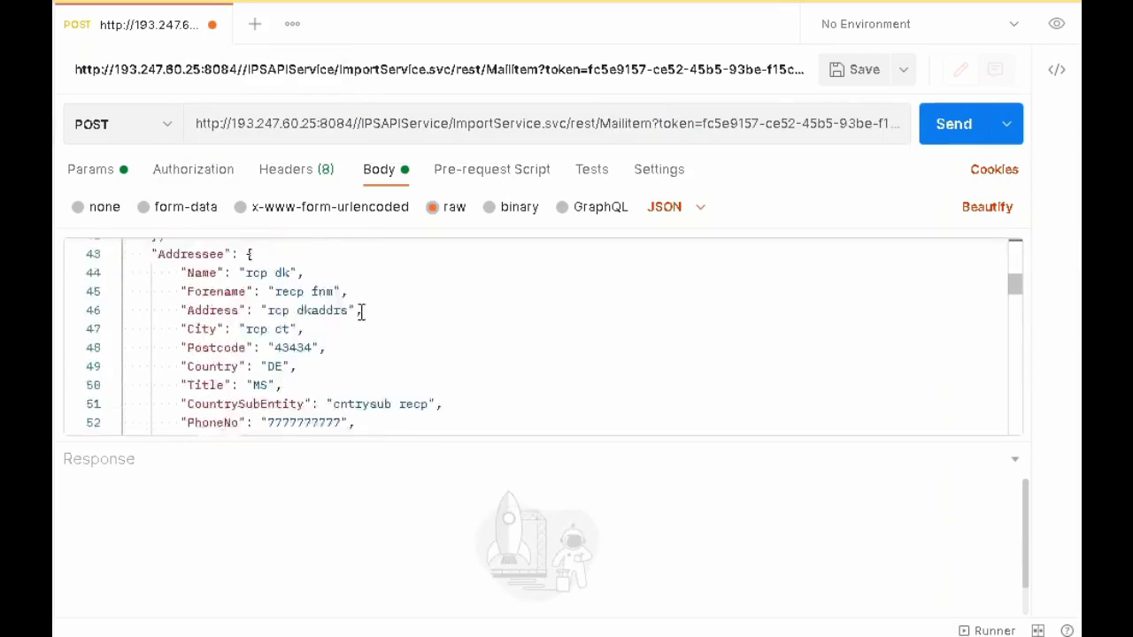
pyautogui.scroll(-11, 361, 313)
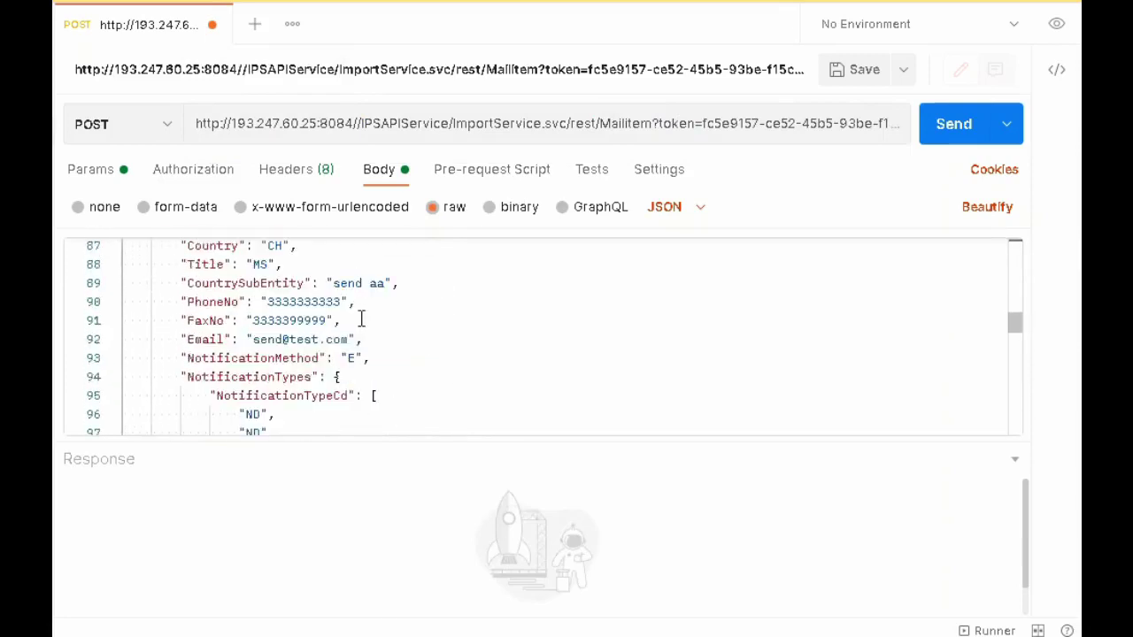
pyautogui.scroll(-7, 361, 319)
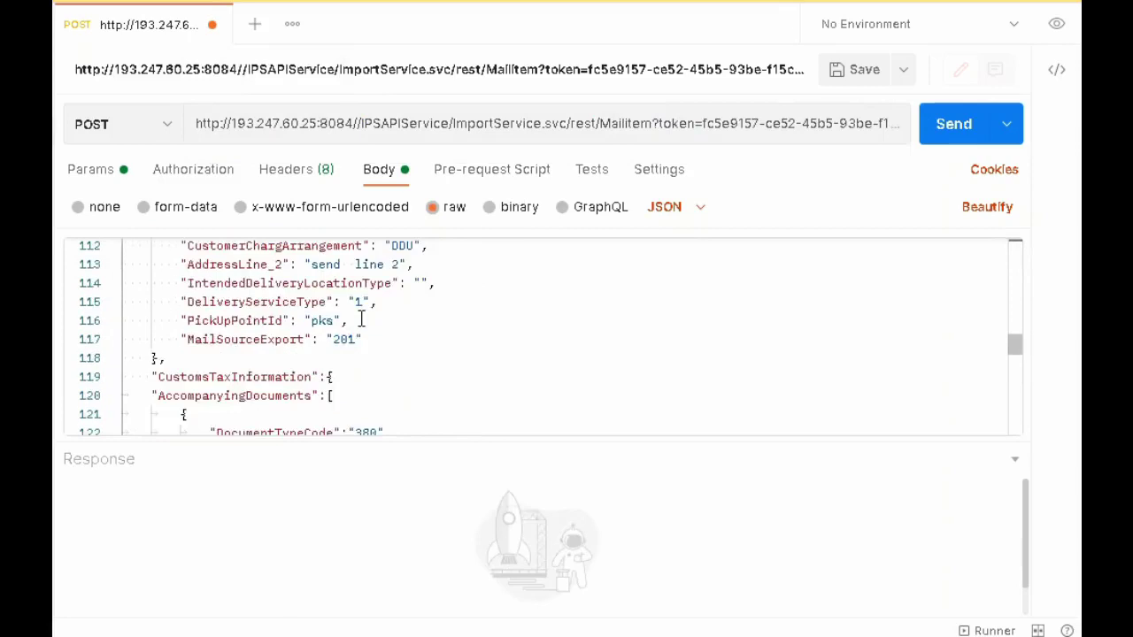
# Highlight the CustomsTaxInformation content in the body, send the Mailitem POST request, and review the returned JSON response
pyautogui.moveTo(164, 256); pyautogui.dragTo(495, 434)
pyautogui.click(962, 125)
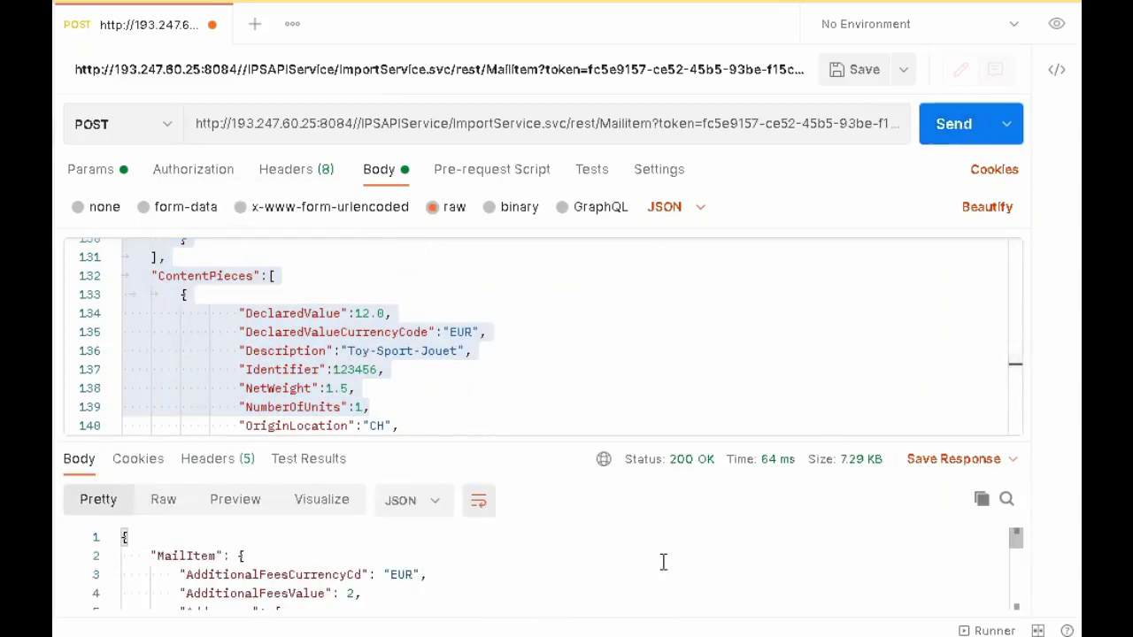
pyautogui.scroll(-1, 662, 562)
pyautogui.scroll(-1, 662, 563)
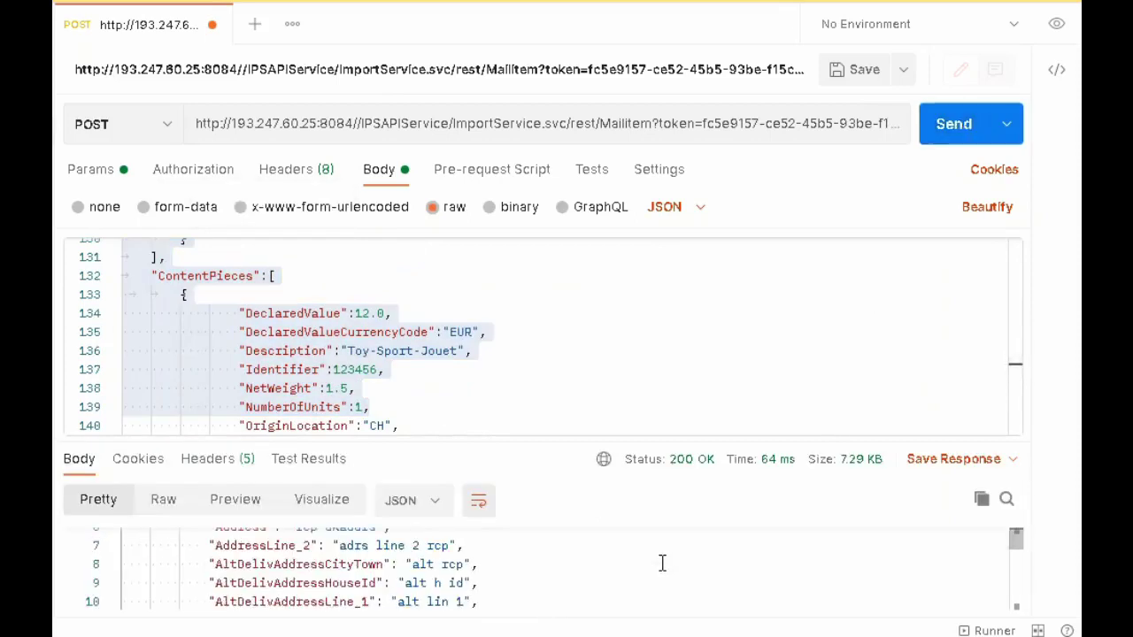
pyautogui.scroll(-15, 662, 563)
pyautogui.scroll(17, 662, 563)
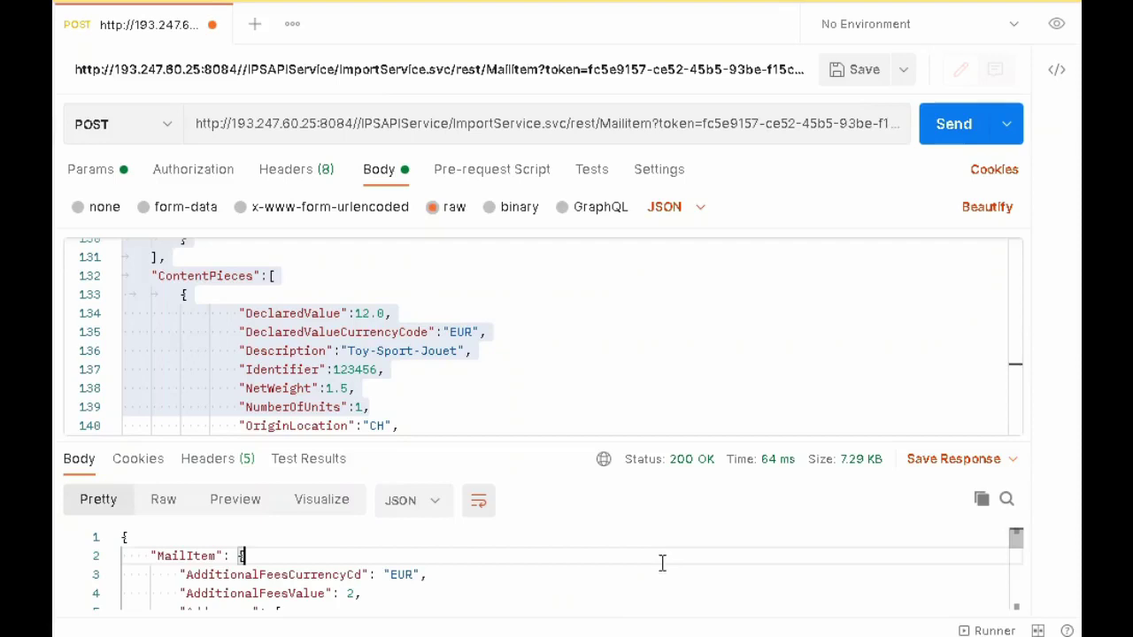
pyautogui.scroll(-10, 662, 562)
pyautogui.scroll(10, 662, 562)
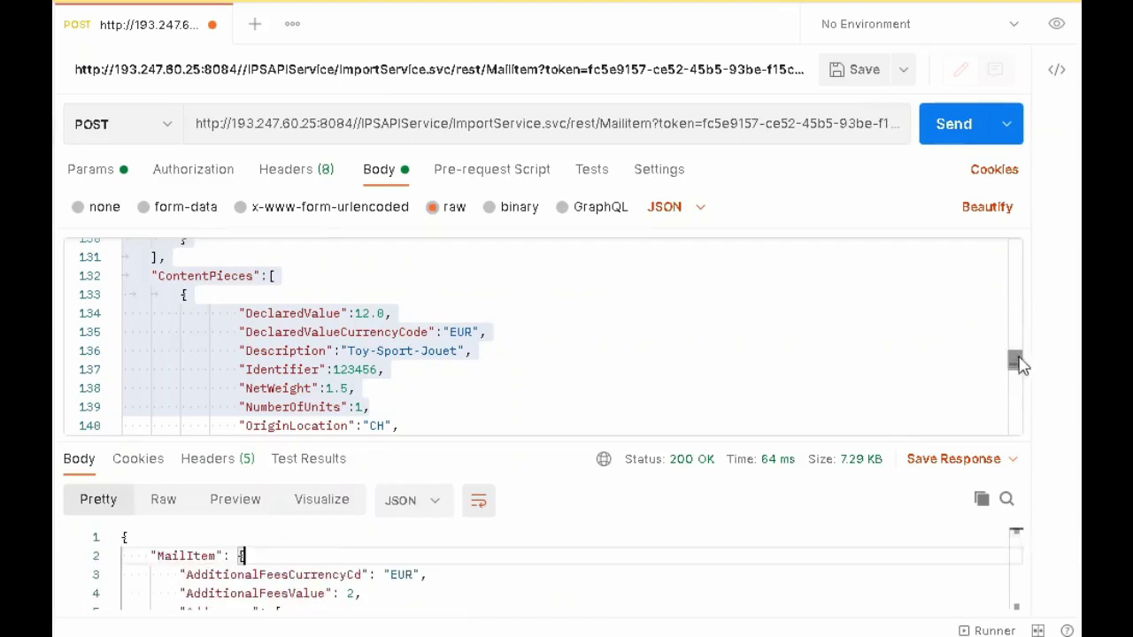
# Copy ItemId RR23010311XMK from the request body and search for it by identifier in International Postal System's Mail item inquiry
pyautogui.moveTo(1017, 362); pyautogui.dragTo(1022, 253)
pyautogui.doubleClick(285, 265)
pyautogui.hotkey('ctrl', 'c')
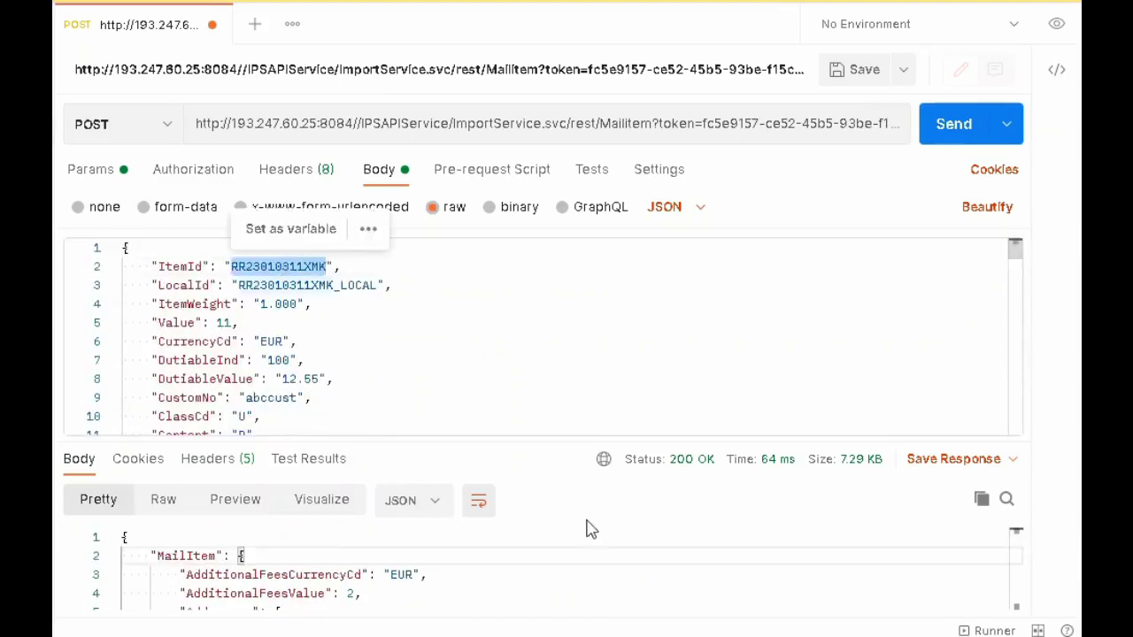
pyautogui.hotkey('alt', 'Tab')
pyautogui.doubleClick(202, 322)
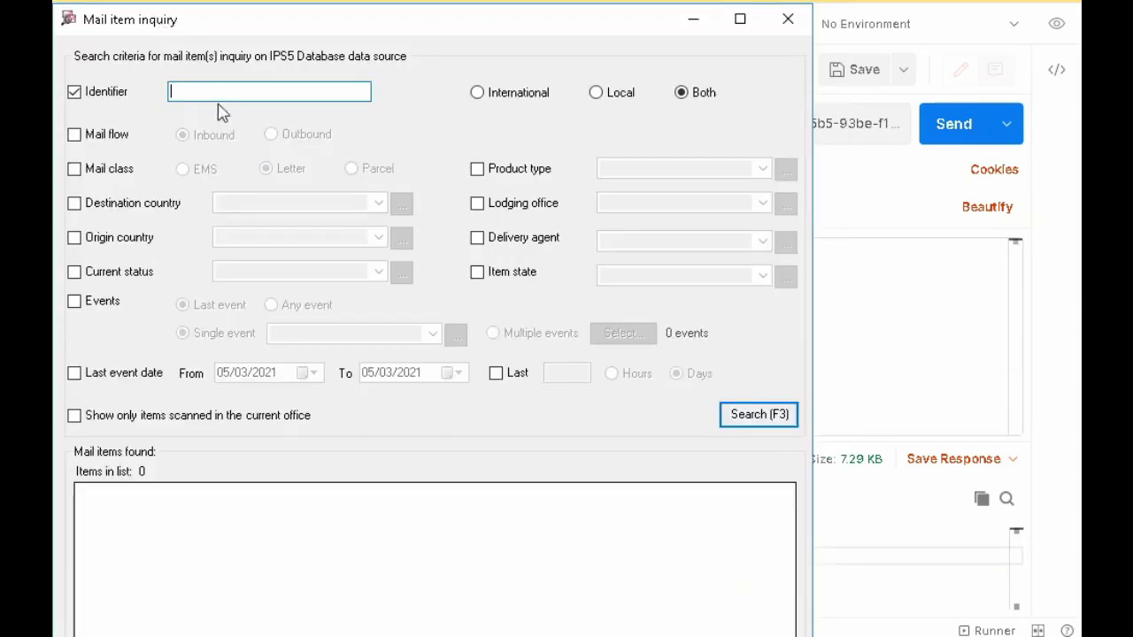
pyautogui.hotkey('ctrl', 'v')
pyautogui.click(759, 422)
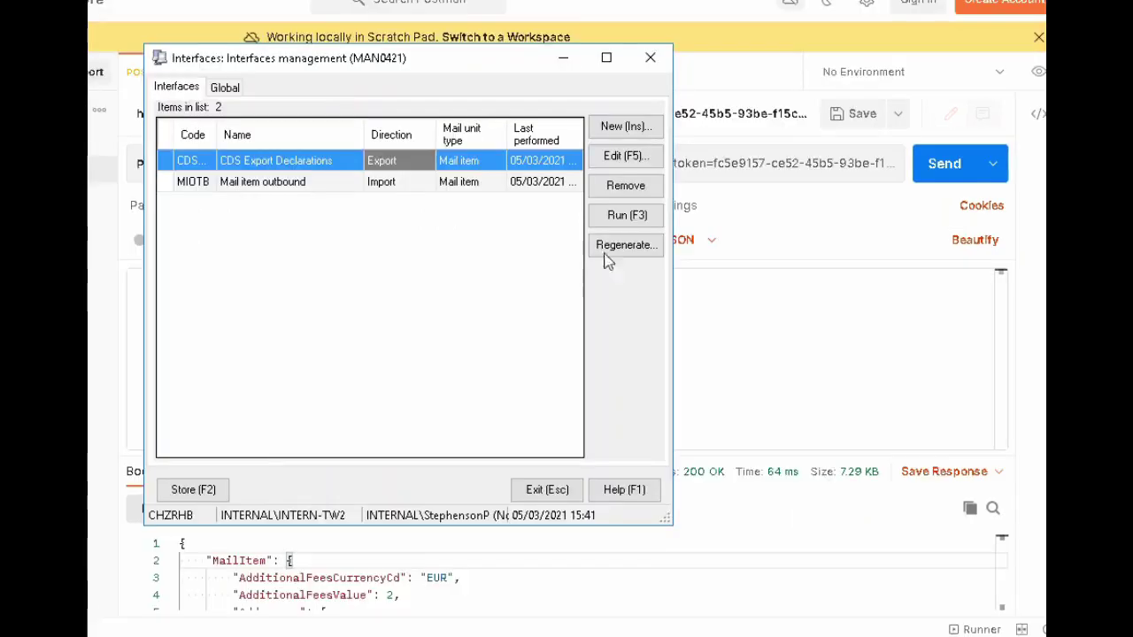
# Run the CDS Export Declarations interface in Interfaces management to export the API-imported item's declaration
pyautogui.click(655, 217)
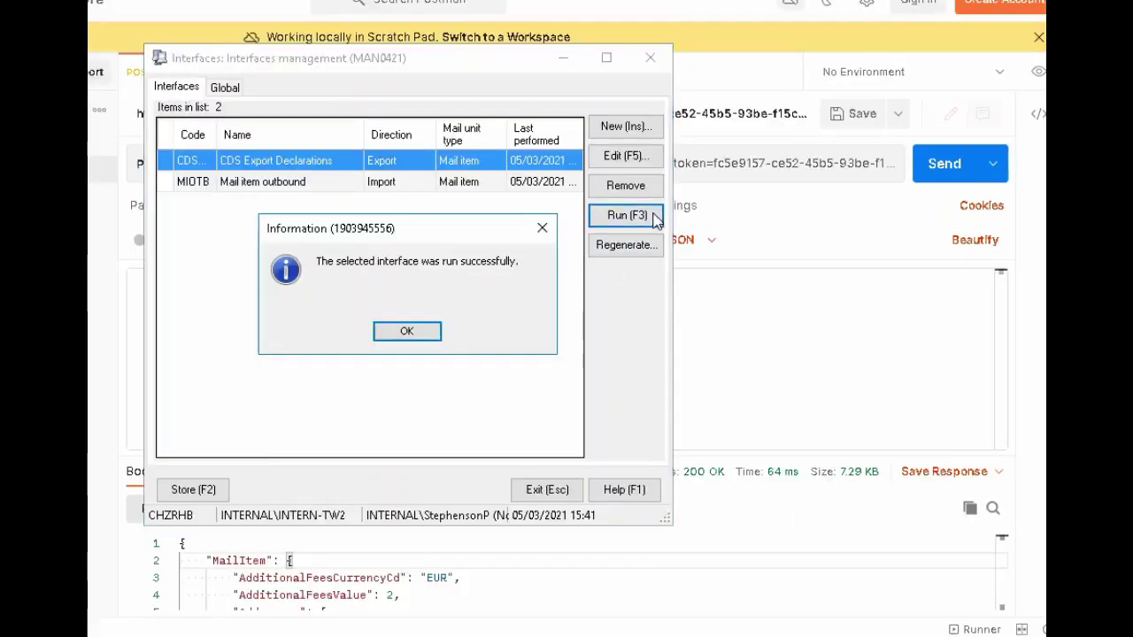
pyautogui.click(436, 333)
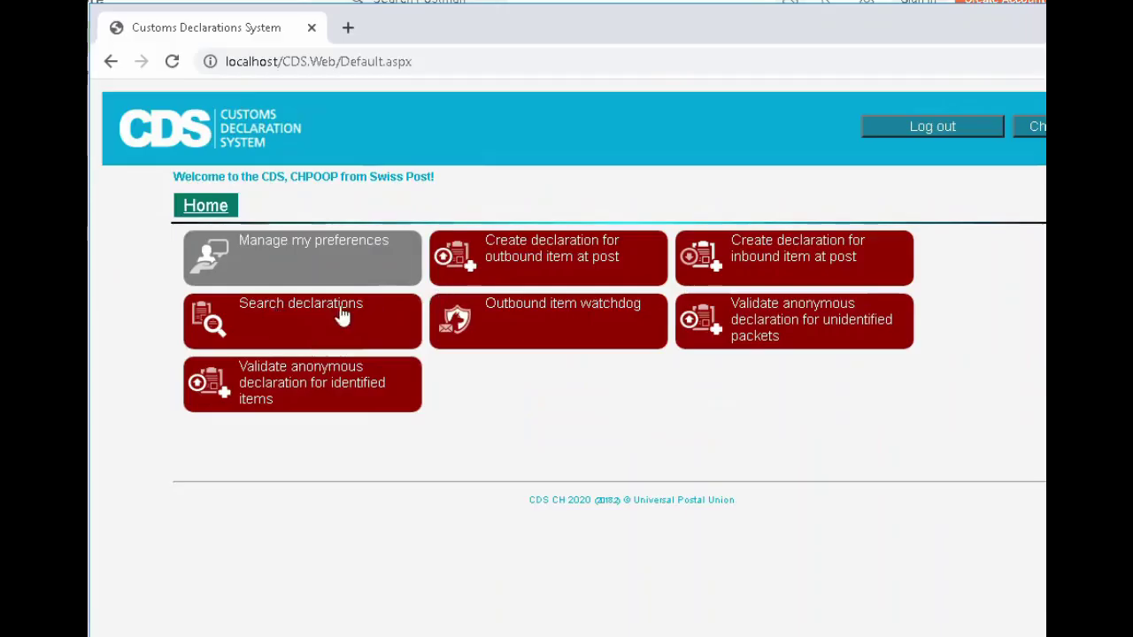
# In CDS, search outbound declarations for ID RR23010311XMK, including those with a customs response, and review the declaration's content pieces and accompanying documents
pyautogui.click(341, 312)
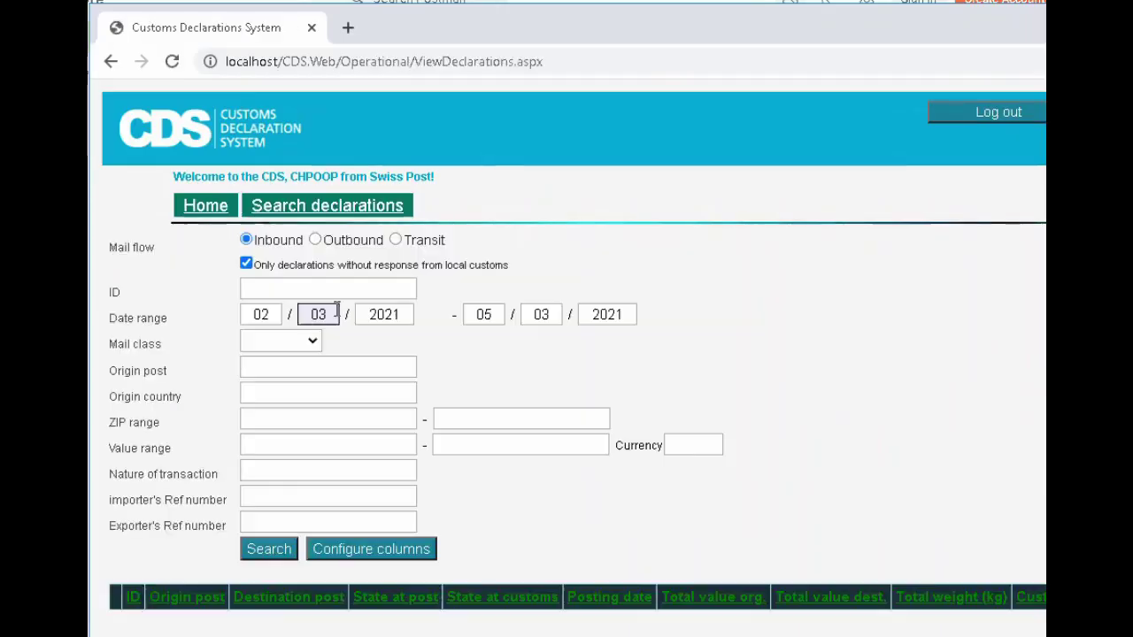
pyautogui.click(316, 240)
pyautogui.click(246, 263)
pyautogui.click(271, 284)
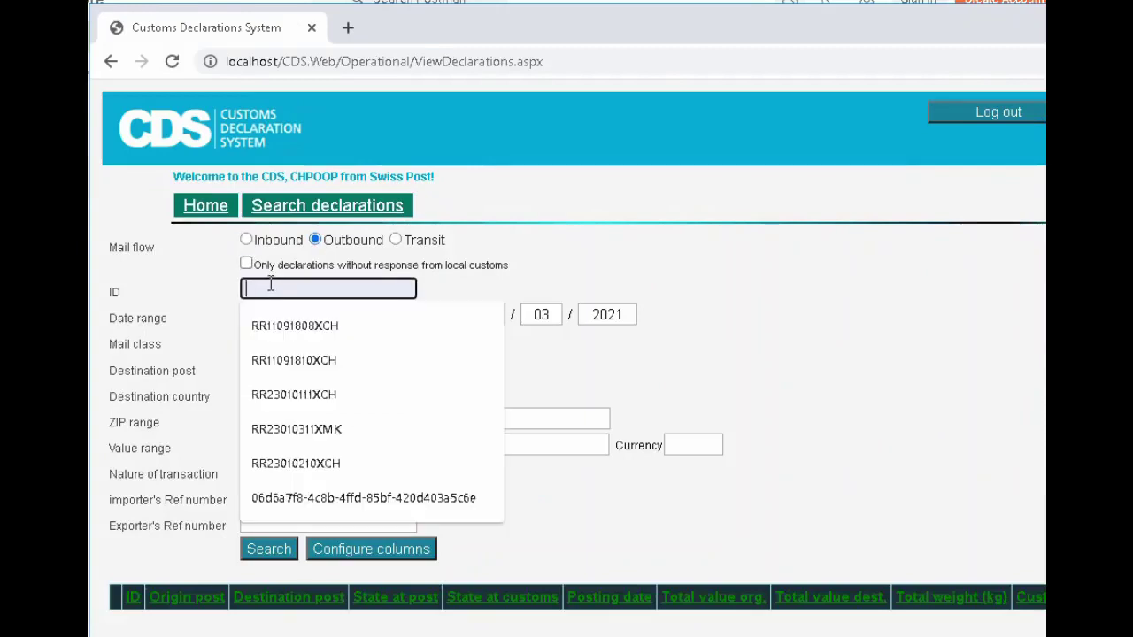
pyautogui.click(297, 428)
pyautogui.click(269, 551)
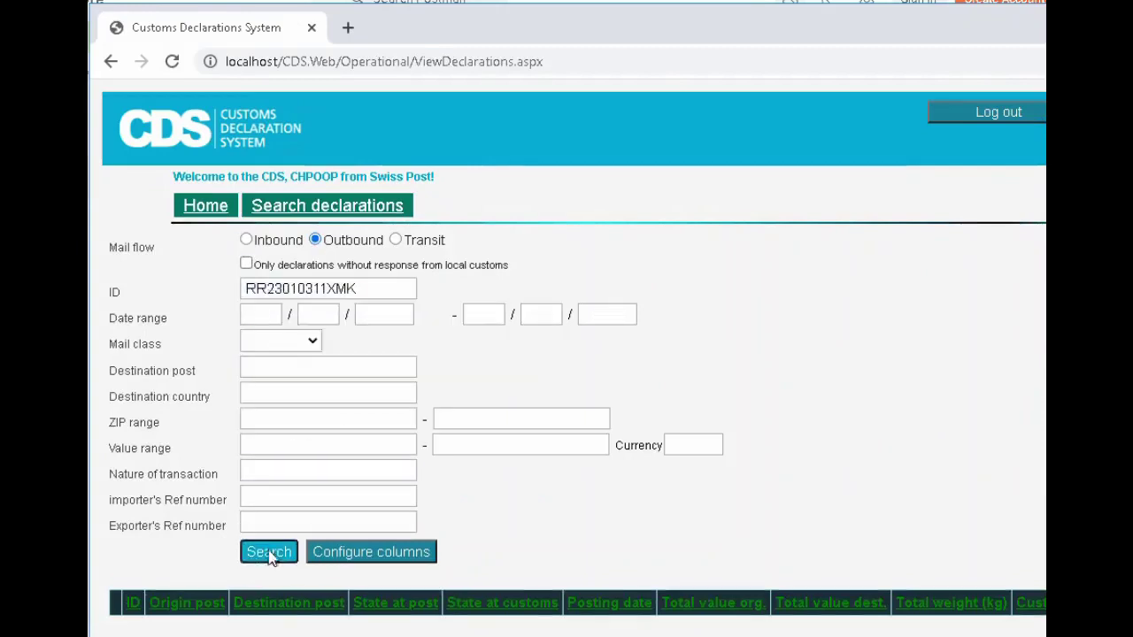
pyautogui.scroll(-1, 177, 567)
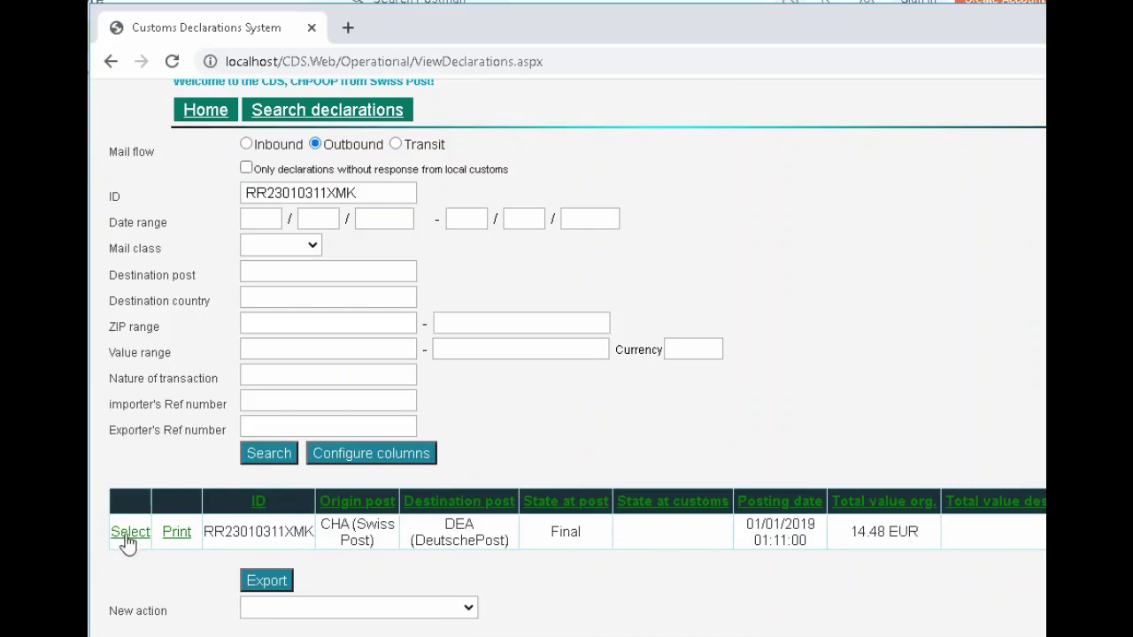
pyautogui.click(128, 538)
pyautogui.scroll(-7, 534, 292)
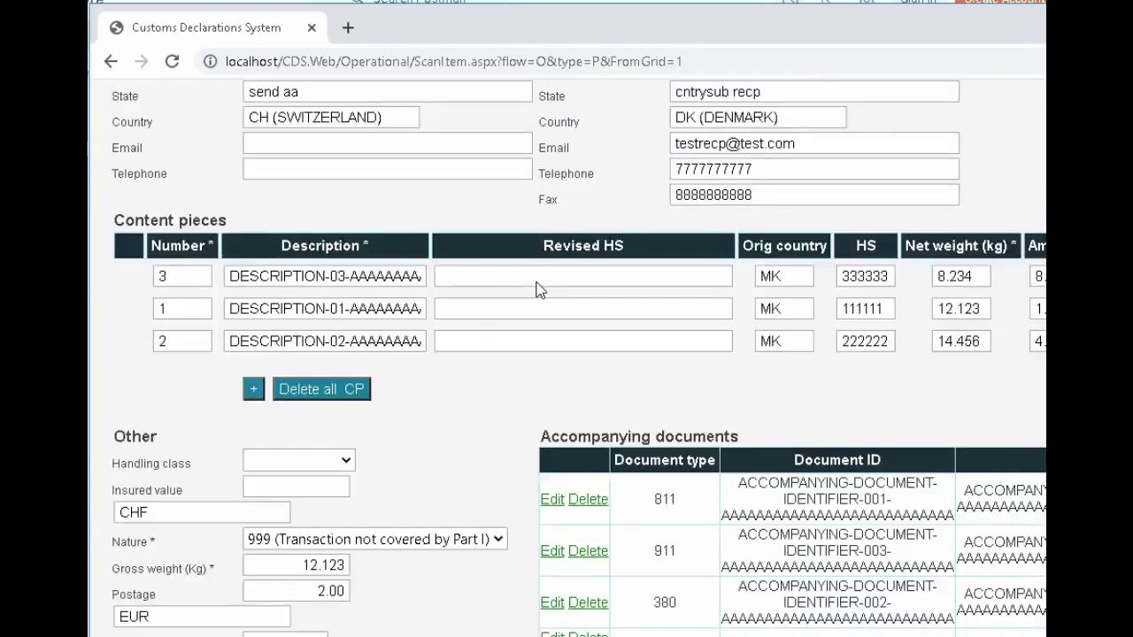
pyautogui.scroll(-2, 539, 289)
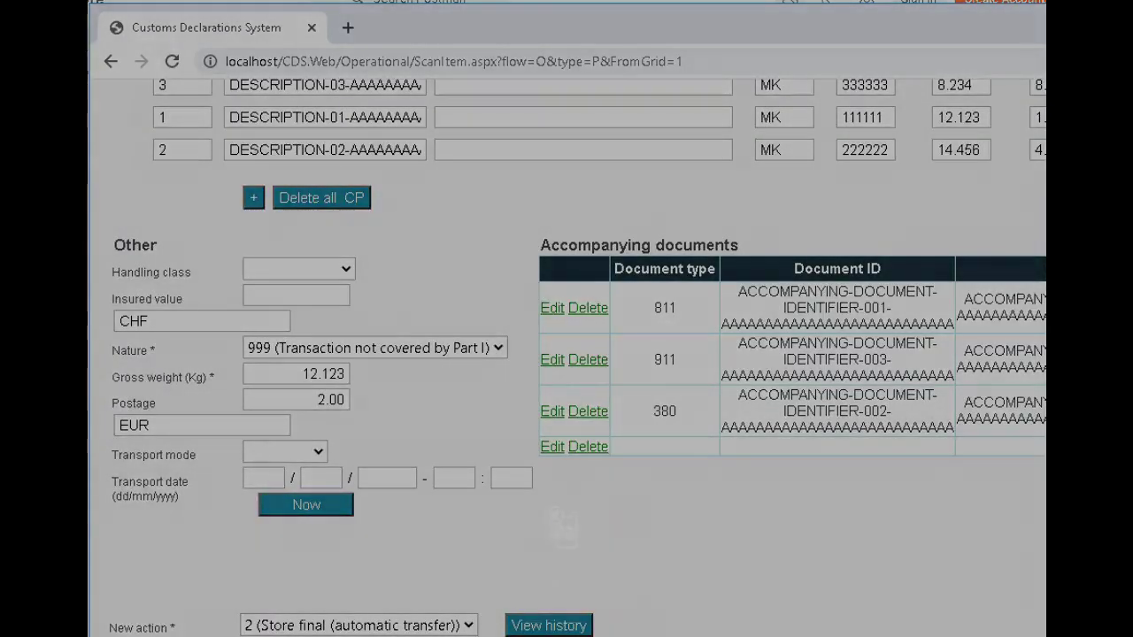